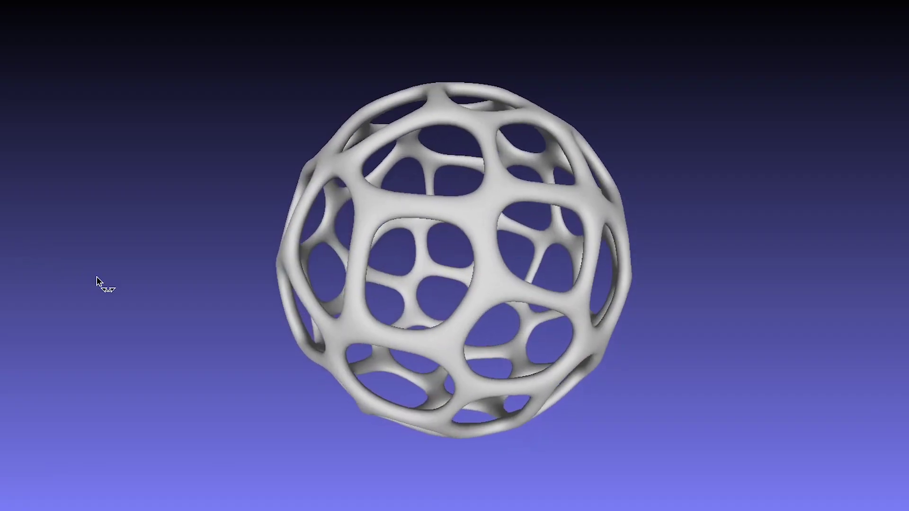
pyautogui.moveTo(95, 282); pyautogui.dragTo(807, 483)
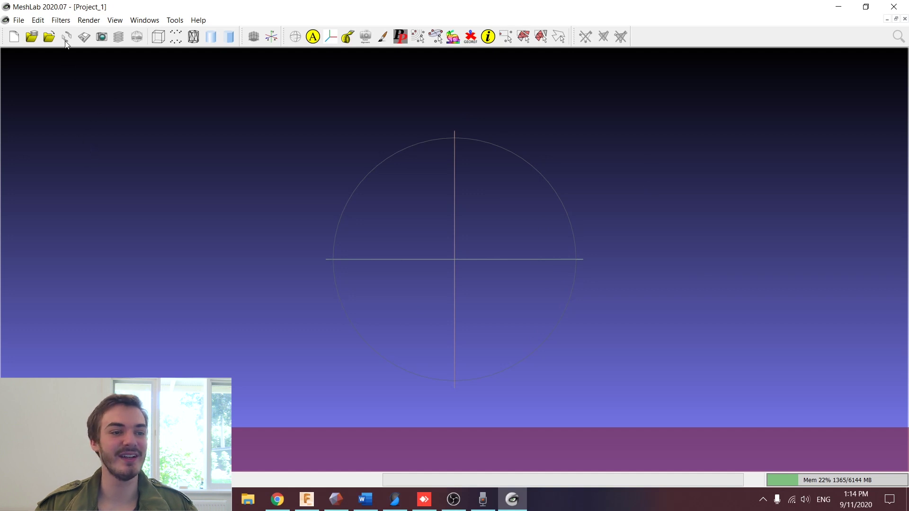
# Step: Create a sphere mesh with radius 1 and subdivision level 6
pyautogui.click(61, 20)
pyautogui.moveTo(106, 84)
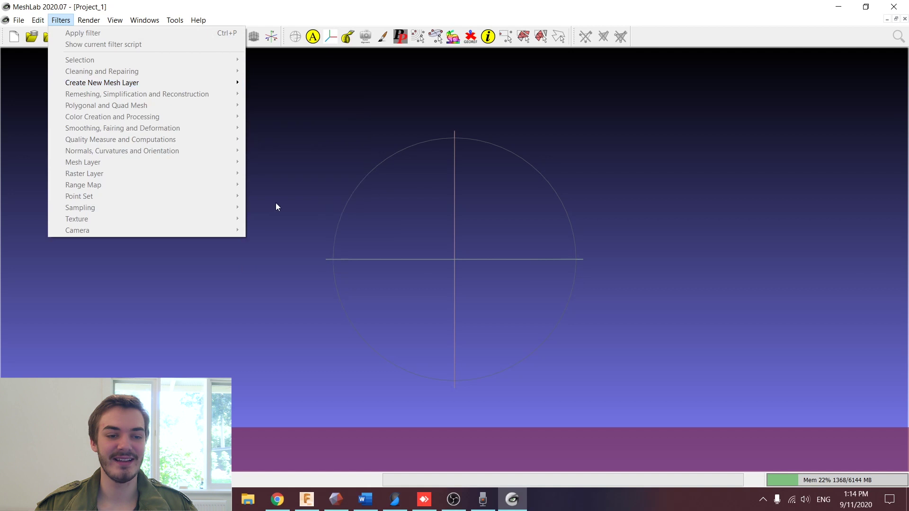
pyautogui.moveTo(211, 83)
pyautogui.click(298, 220)
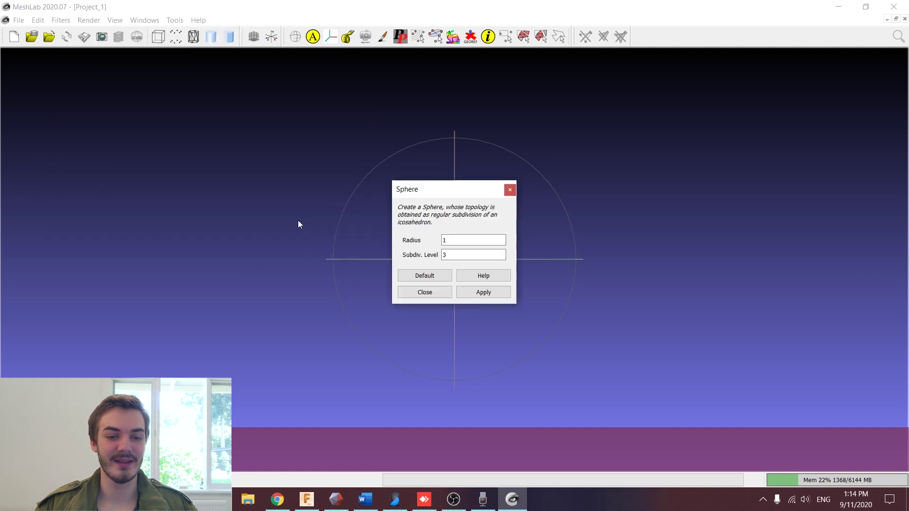
pyautogui.moveTo(428, 196); pyautogui.dragTo(153, 109)
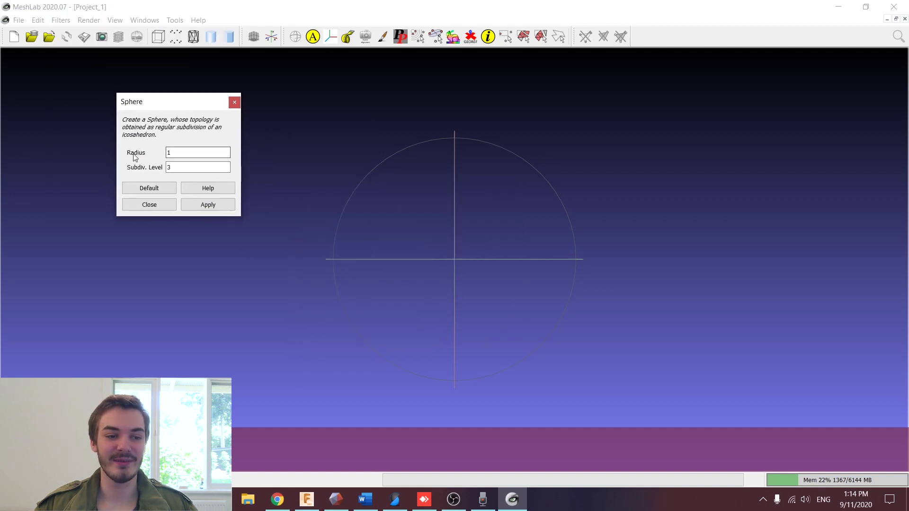
pyautogui.doubleClick(191, 167)
pyautogui.write('6')
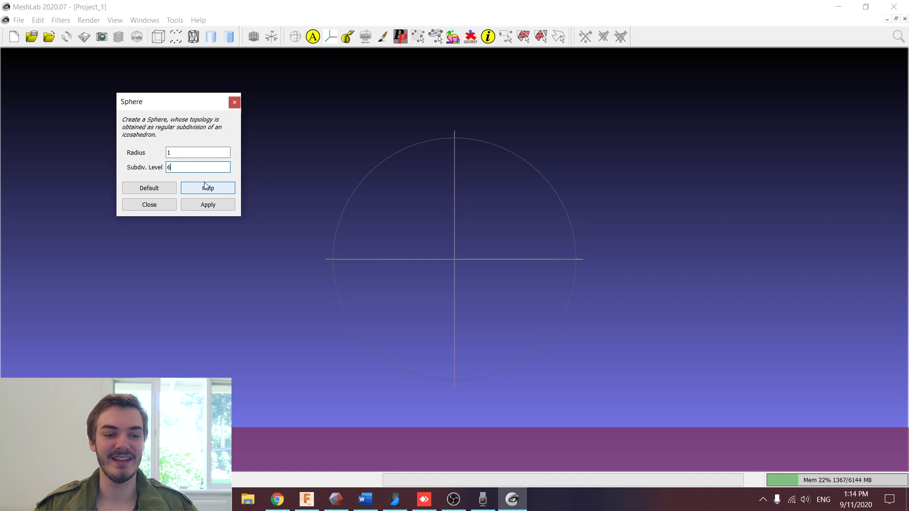
pyautogui.click(217, 205)
pyautogui.moveTo(380, 196); pyautogui.dragTo(393, 220)
pyautogui.click(235, 102)
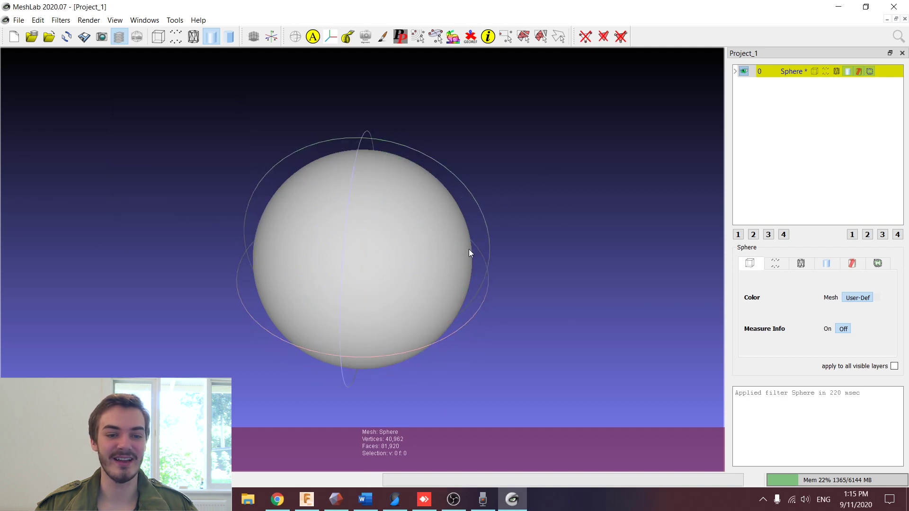
# Step: Apply Poisson-disk Sampling to the sphere with 50 samples and the exact number of samples enforced
pyautogui.moveTo(325, 209); pyautogui.dragTo(306, 198)
pyautogui.scroll(-2, 306, 199)
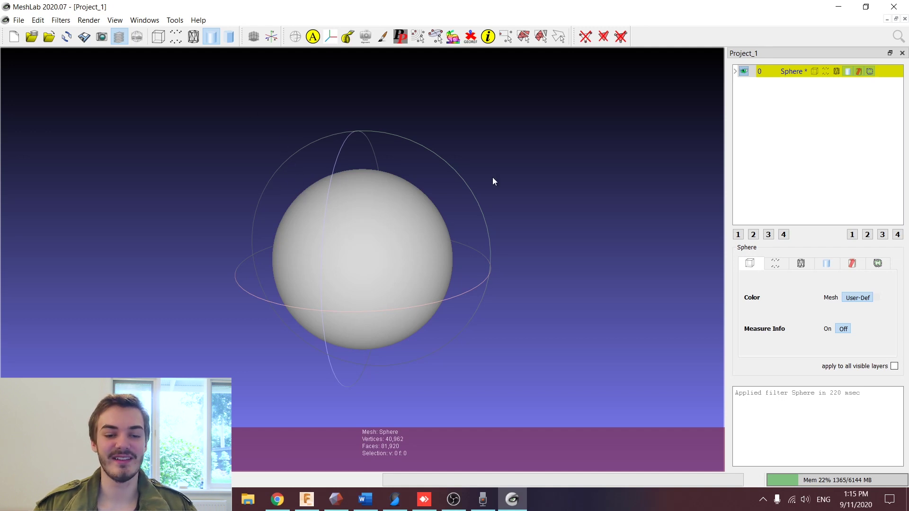
pyautogui.click(61, 21)
pyautogui.moveTo(103, 207)
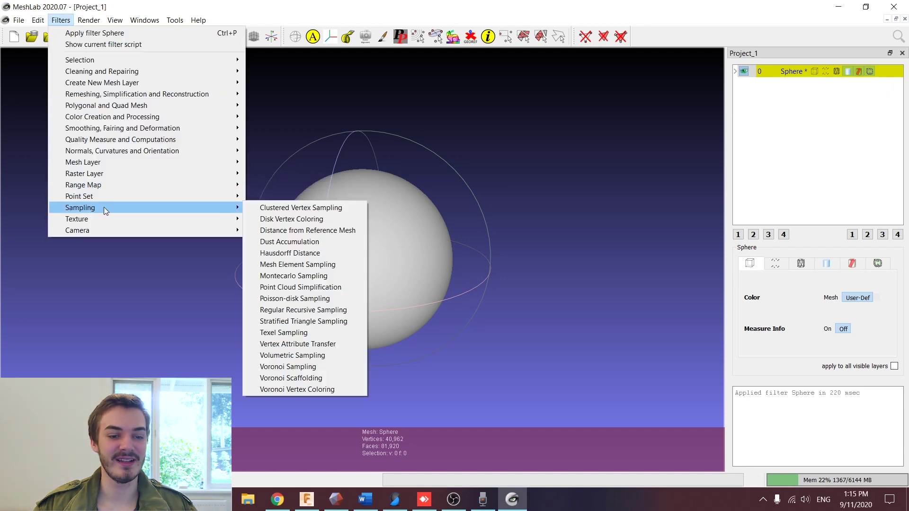
pyautogui.click(310, 303)
pyautogui.moveTo(434, 105); pyautogui.dragTo(104, 74)
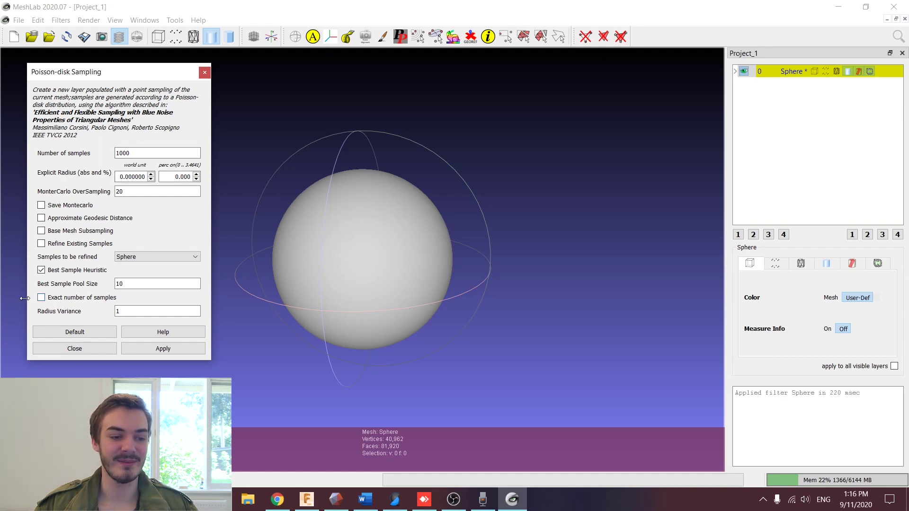
pyautogui.click(41, 297)
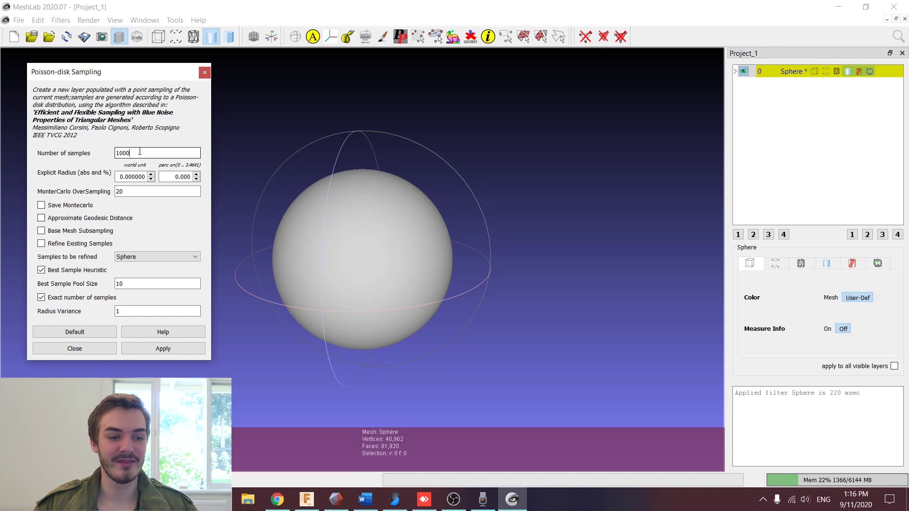
pyautogui.doubleClick(139, 151)
pyautogui.write('50')
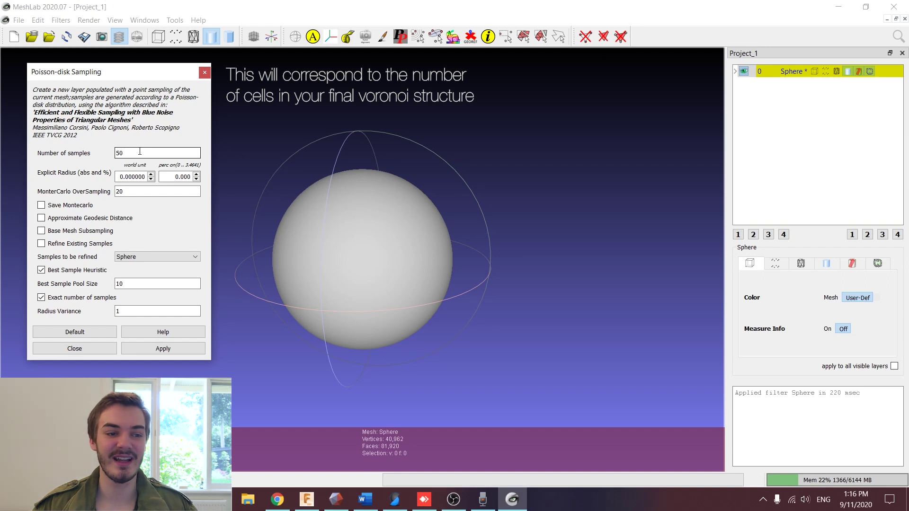
pyautogui.click(140, 151)
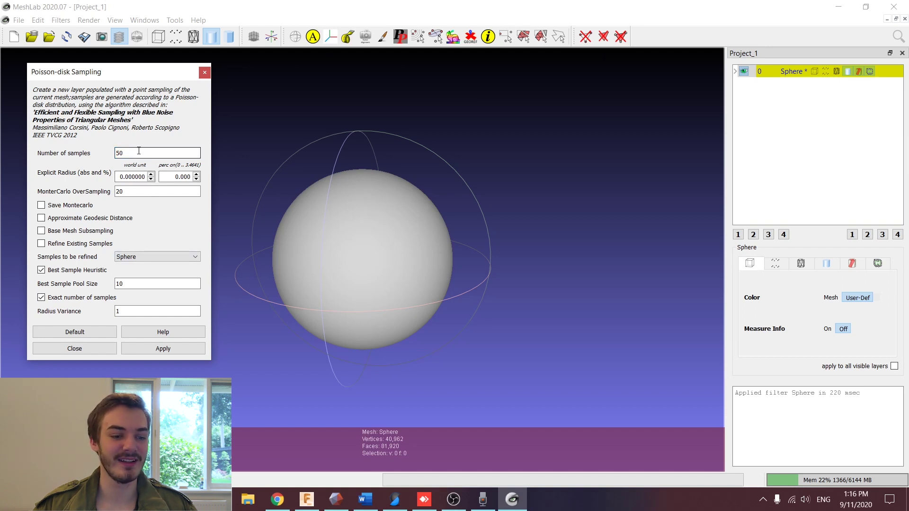
pyautogui.click(145, 348)
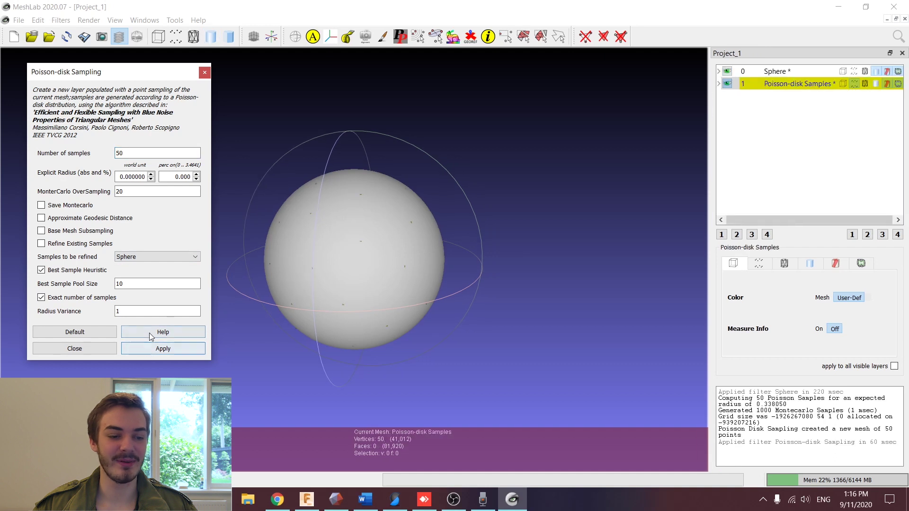
pyautogui.click(105, 349)
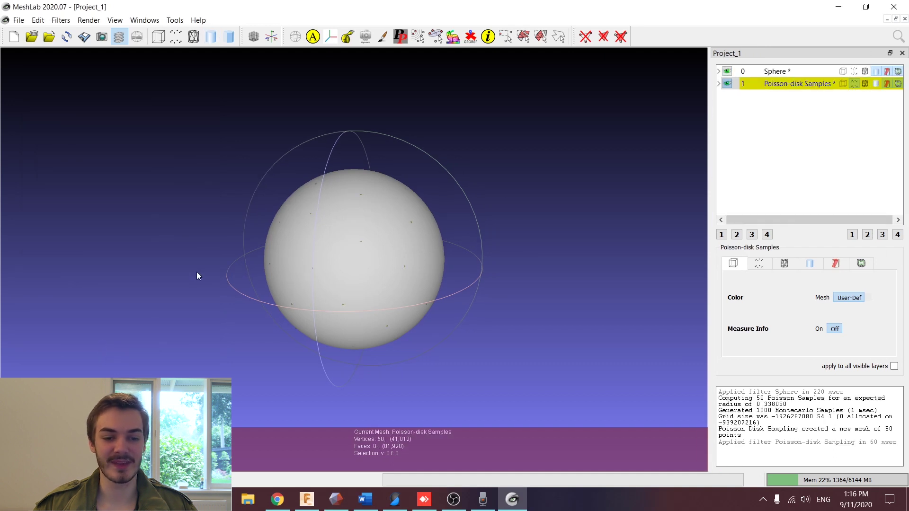
# Step: Hide the Sphere layer to examine the distribution of the sample points, and show the layer again
pyautogui.click(727, 71)
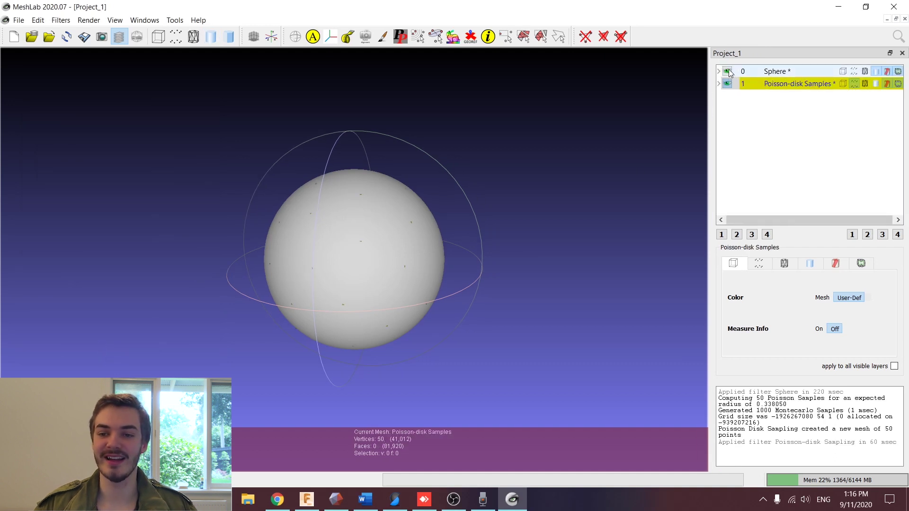
pyautogui.moveTo(475, 160); pyautogui.dragTo(353, 267)
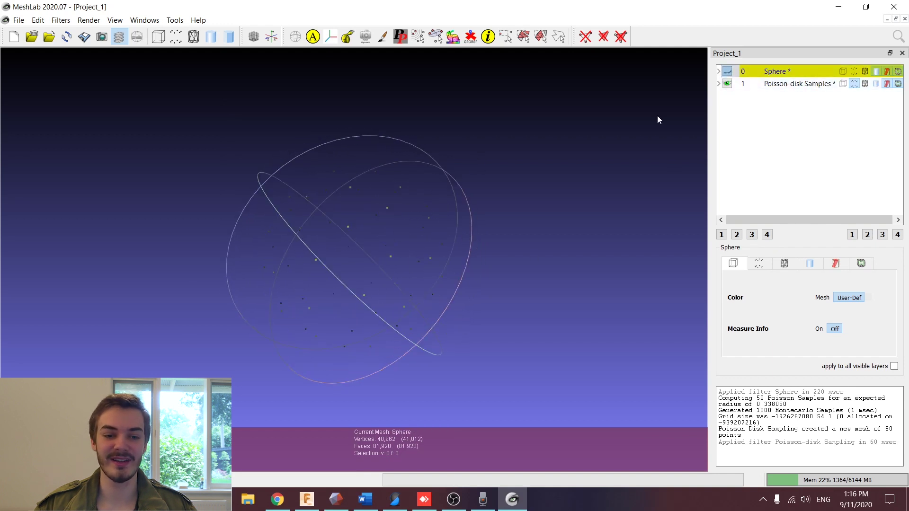
pyautogui.moveTo(457, 124); pyautogui.dragTo(298, 152)
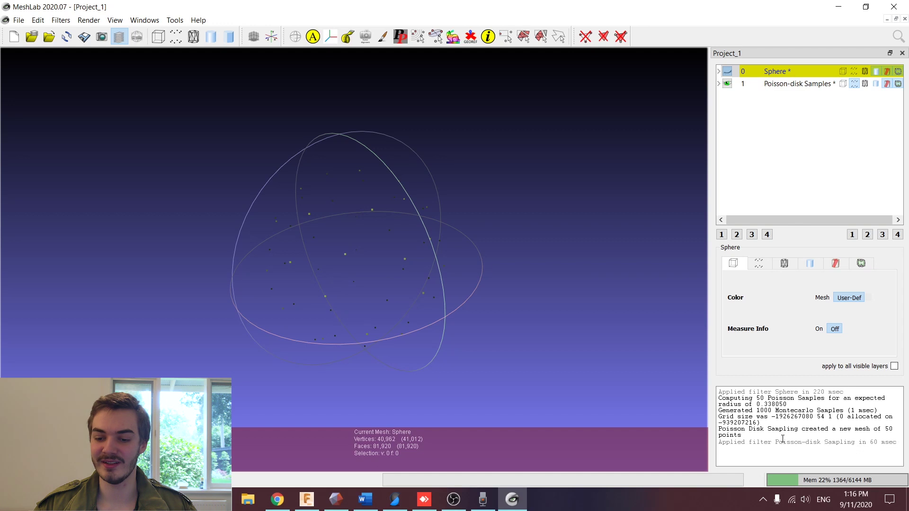
pyautogui.click(727, 71)
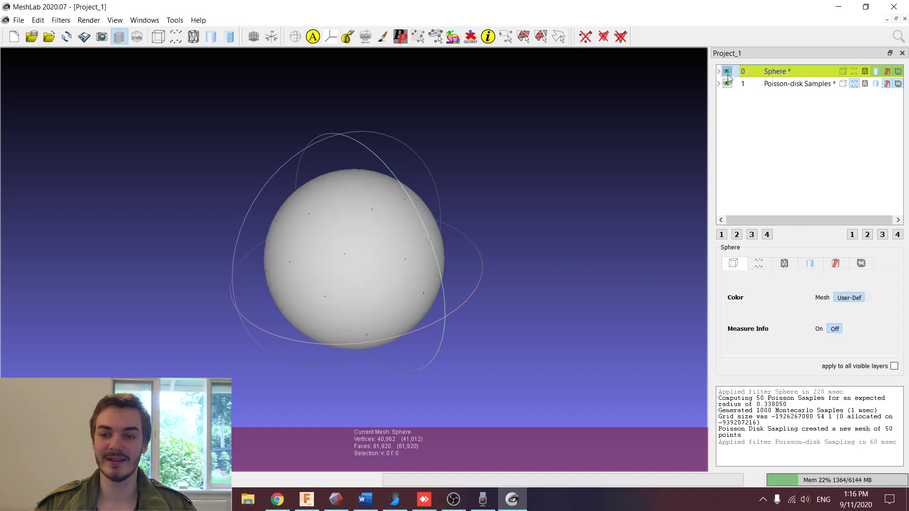
pyautogui.moveTo(468, 140)
pyautogui.mouseDown()
pyautogui.moveTo(467, 178)
pyautogui.moveTo(468, 144)
pyautogui.mouseUp()
# Step: Apply Voronoi Vertex Coloring to the Sphere mesh using Poisson-disk Samples as the vertex mesh, with BackDistance enabled
pyautogui.click(60, 20)
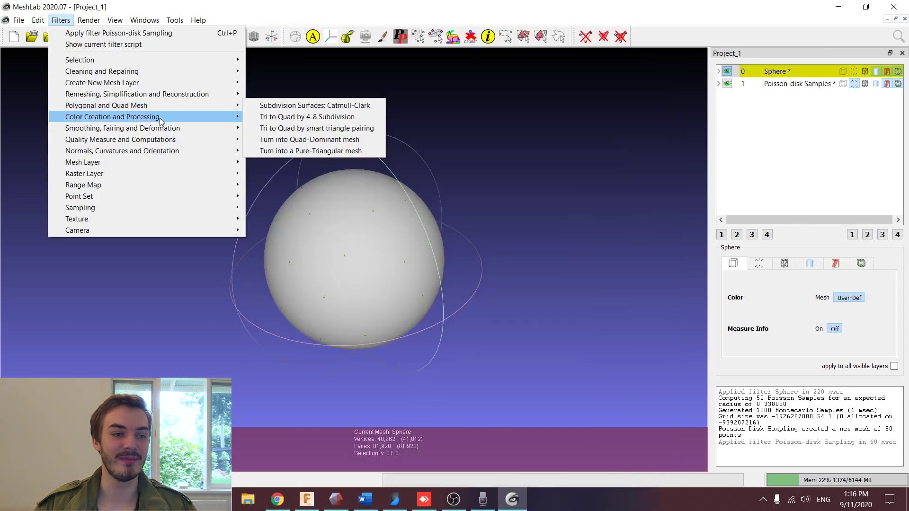
pyautogui.moveTo(159, 117)
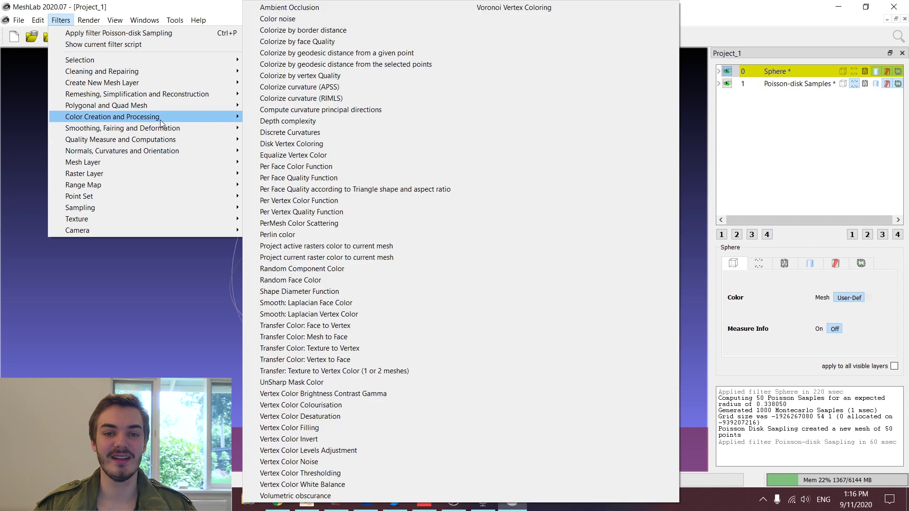
pyautogui.click(528, 9)
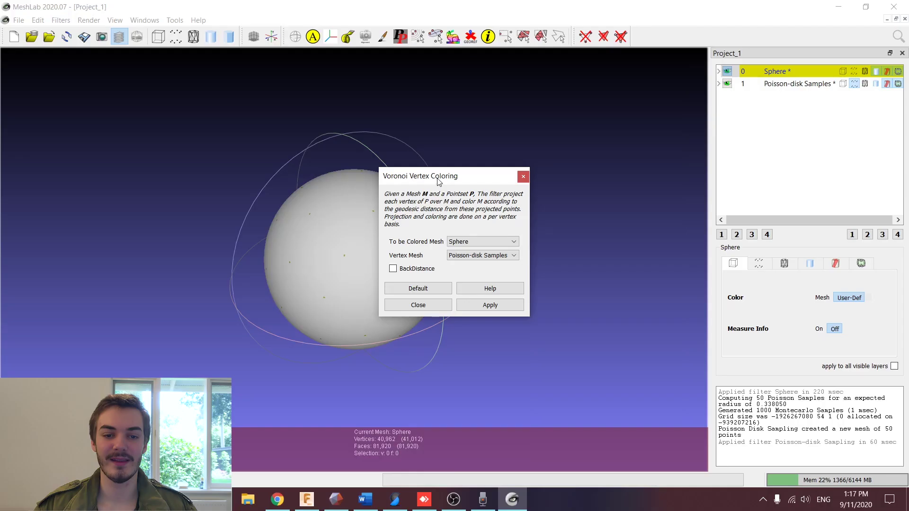
pyautogui.moveTo(442, 179); pyautogui.dragTo(99, 95)
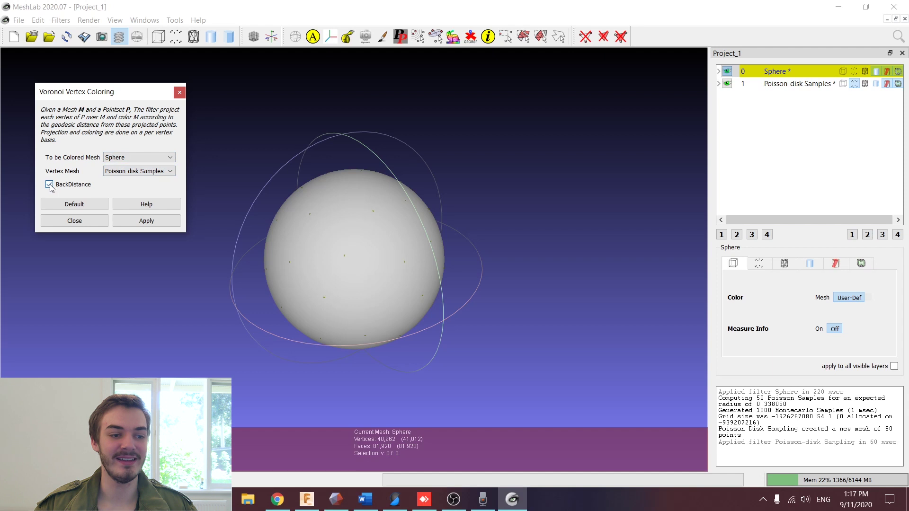
pyautogui.click(130, 222)
pyautogui.click(84, 222)
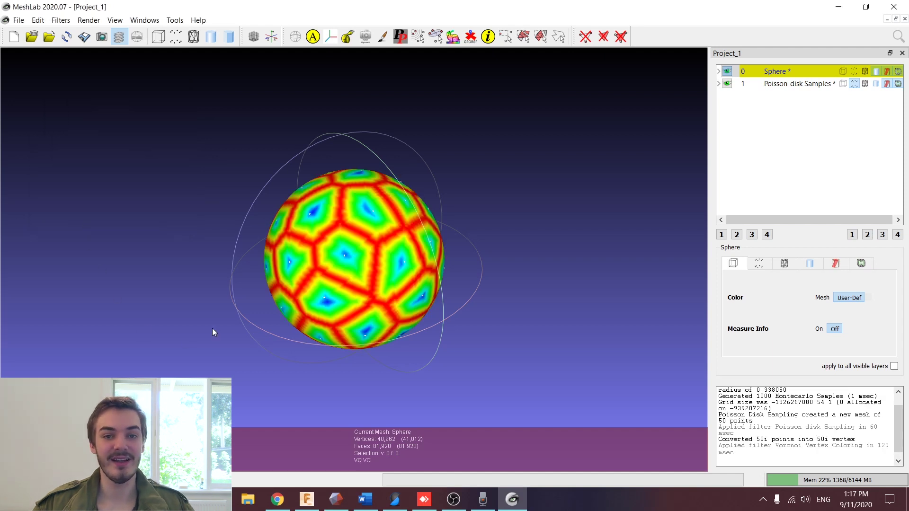
# Step: Expand the Poisson-disk Samples layer's details and hide the layer so only the coloured sphere is displayed
pyautogui.moveTo(333, 205); pyautogui.dragTo(339, 169)
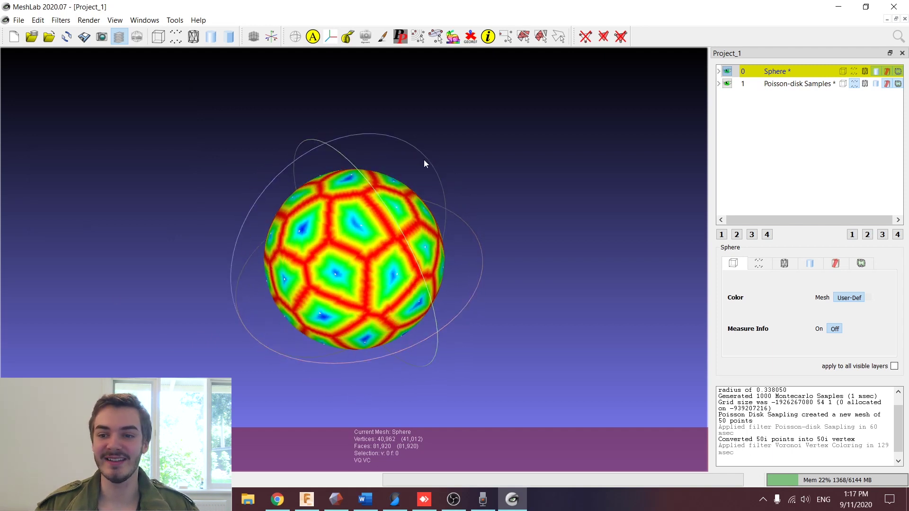
pyautogui.moveTo(418, 169); pyautogui.dragTo(365, 168)
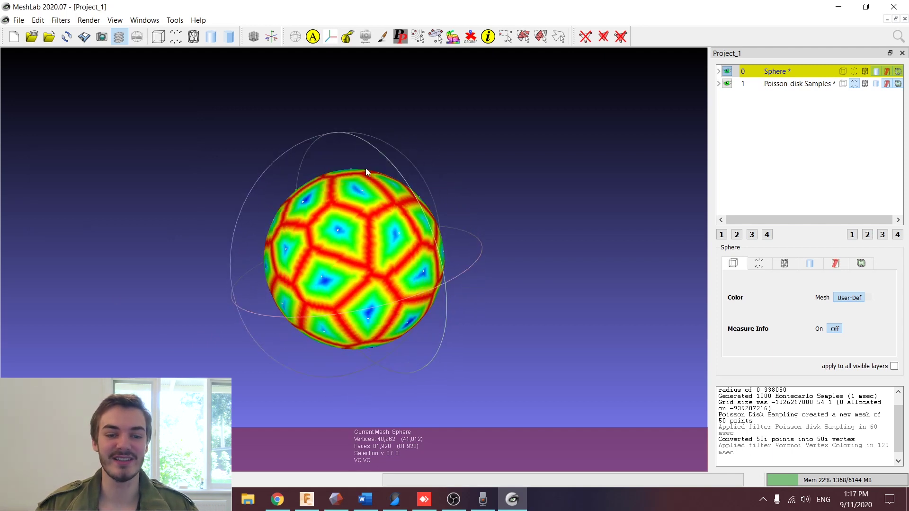
pyautogui.click(727, 84)
pyautogui.click(726, 83)
pyautogui.click(718, 84)
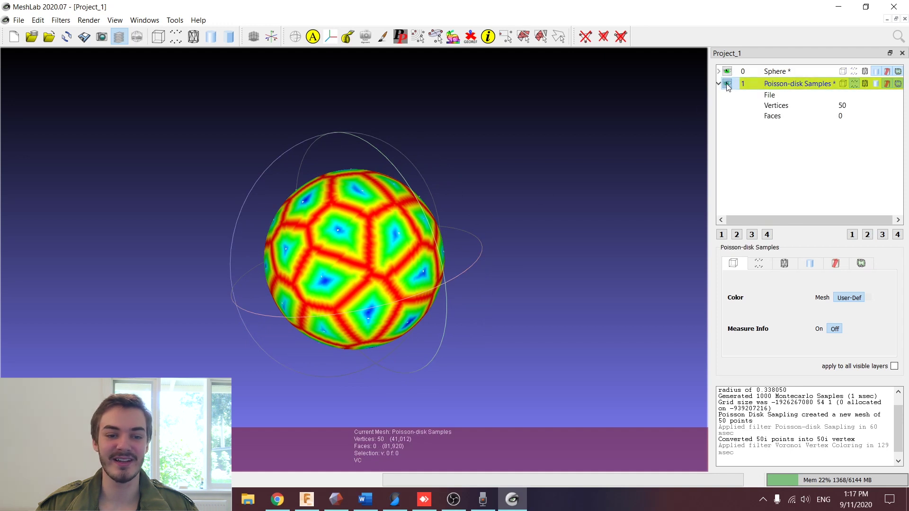
pyautogui.click(732, 84)
# Step: Examine the coloured Voronoi cells and their borders on the sphere's surface
pyautogui.scroll(2, 330, 232)
pyautogui.moveTo(339, 199); pyautogui.dragTo(374, 283)
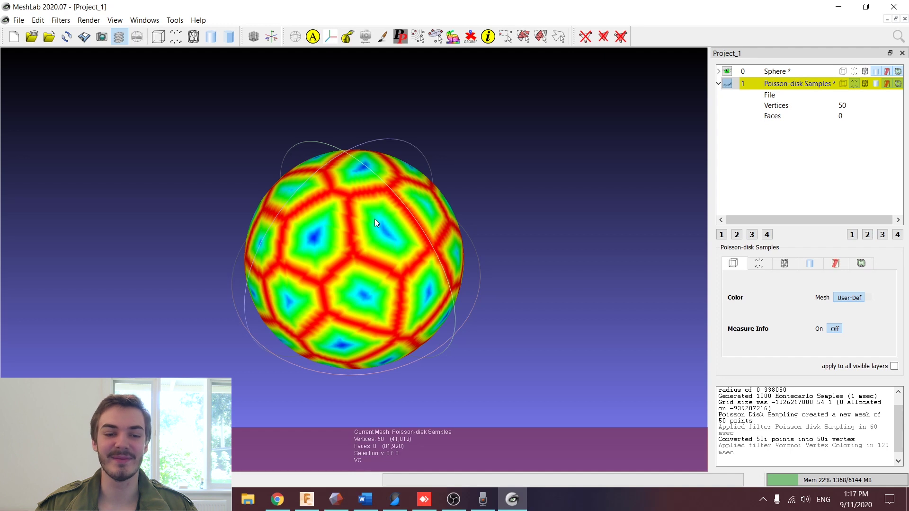
pyautogui.scroll(2, 354, 217)
pyautogui.moveTo(350, 183); pyautogui.dragTo(353, 213)
pyautogui.moveTo(347, 250); pyautogui.dragTo(348, 226)
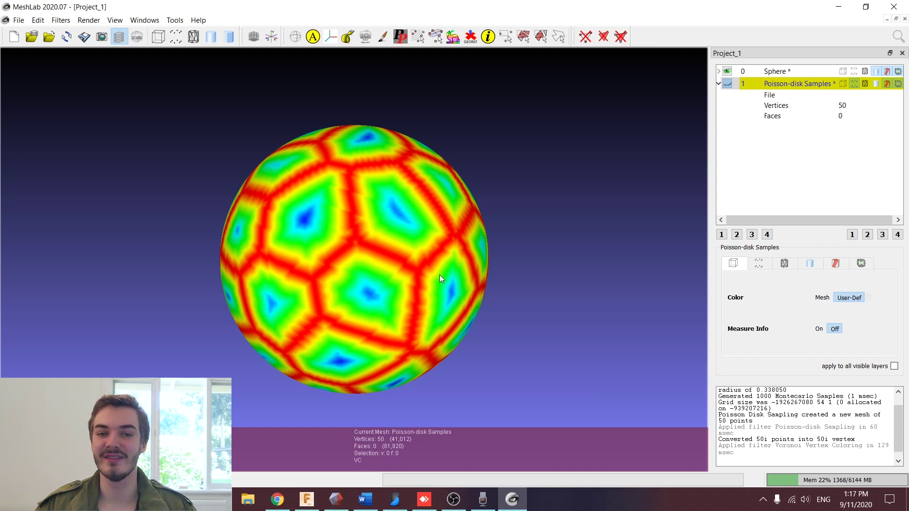
pyautogui.scroll(-1, 440, 278)
pyautogui.scroll(-1, 439, 275)
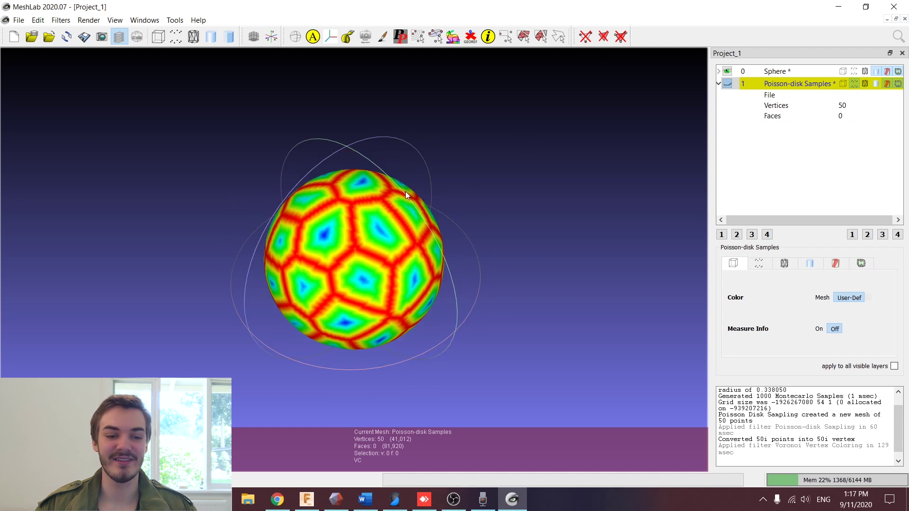
# Step: Start Select by Vertex Quality on the Sphere layer with the preview enabled, keeping the dialog clear of the model
pyautogui.click(825, 70)
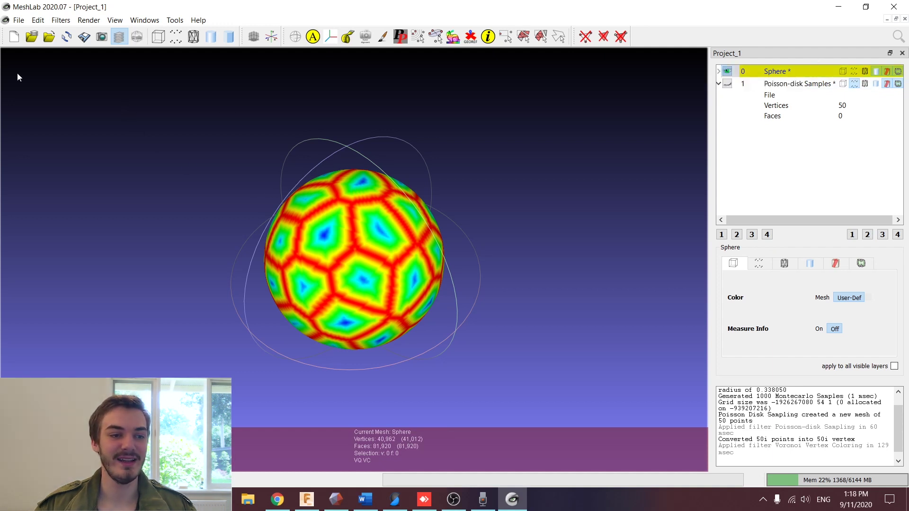
pyautogui.click(60, 20)
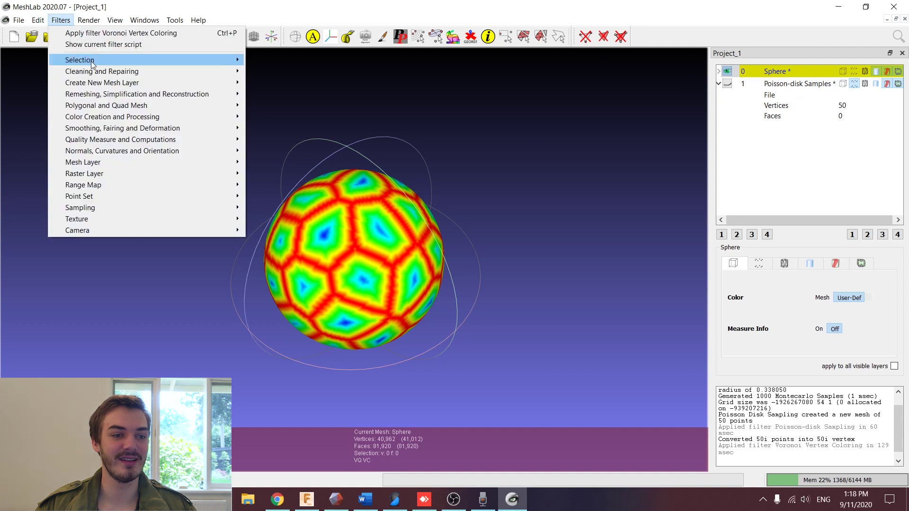
pyautogui.moveTo(90, 62)
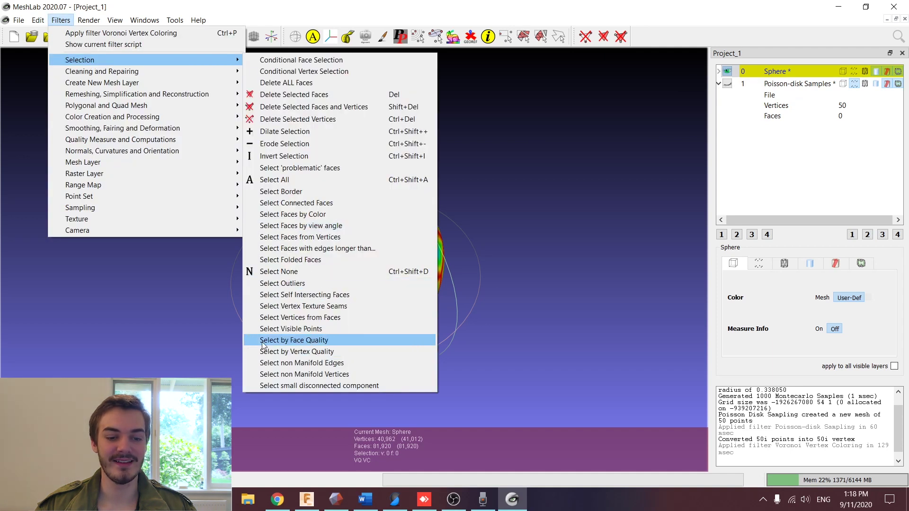
pyautogui.click(328, 352)
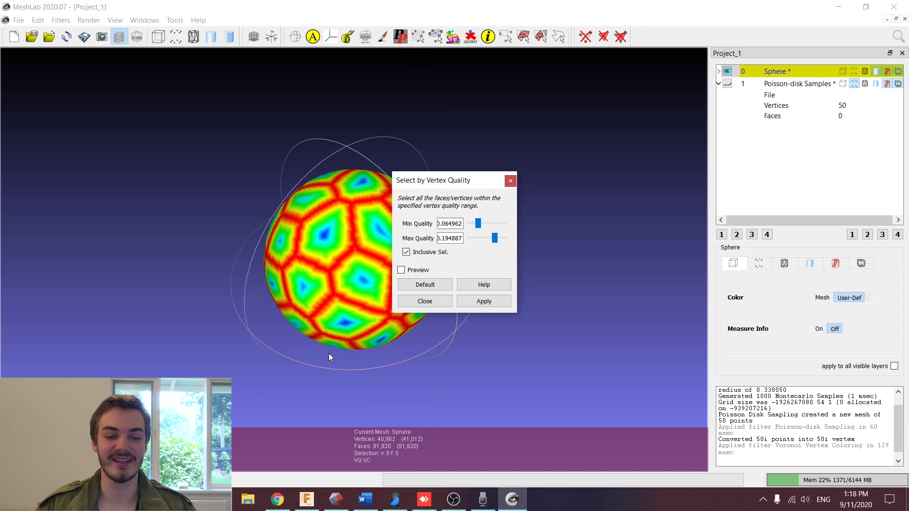
pyautogui.moveTo(453, 184); pyautogui.dragTo(583, 120)
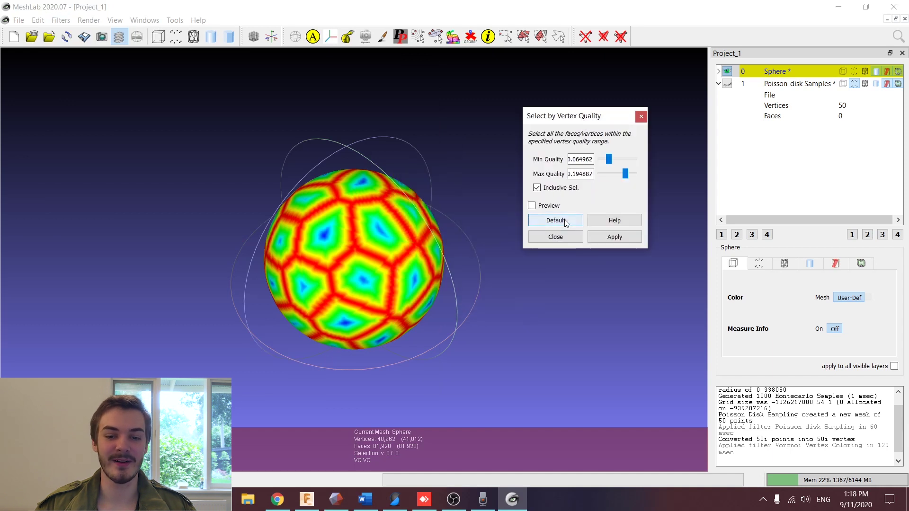
pyautogui.click(532, 205)
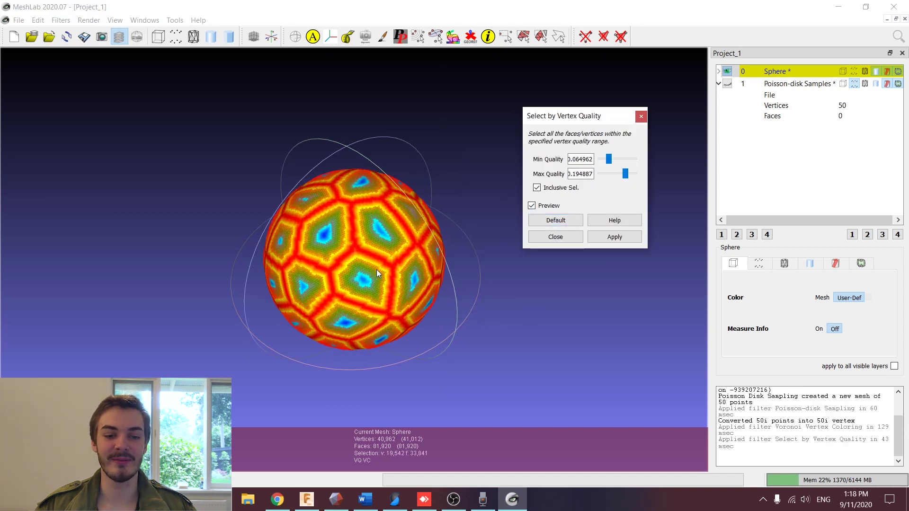
pyautogui.scroll(4, 376, 269)
pyautogui.scroll(2, 387, 210)
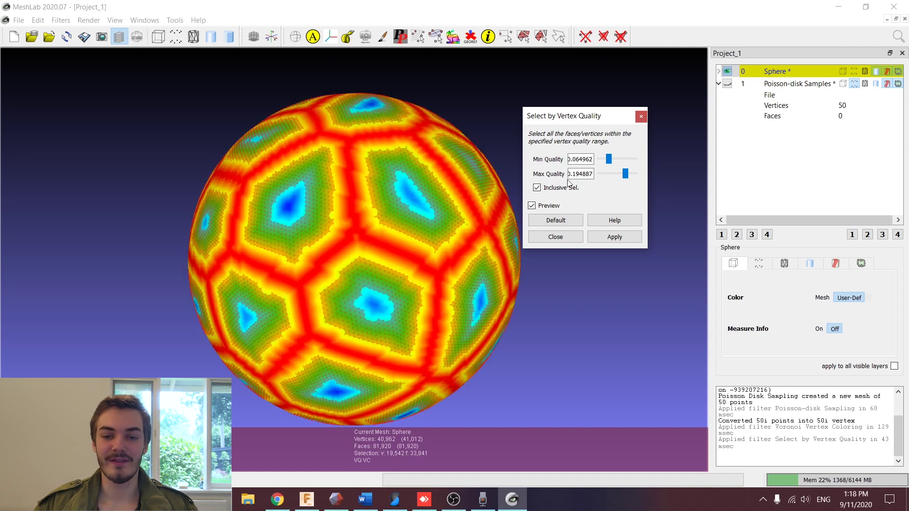
# Step: Select the cell interiors by vertex quality, with Min Quality 0.018189 and Max Quality 0.25985, leaving only the thin red borders unselected
pyautogui.moveTo(626, 173); pyautogui.dragTo(675, 171)
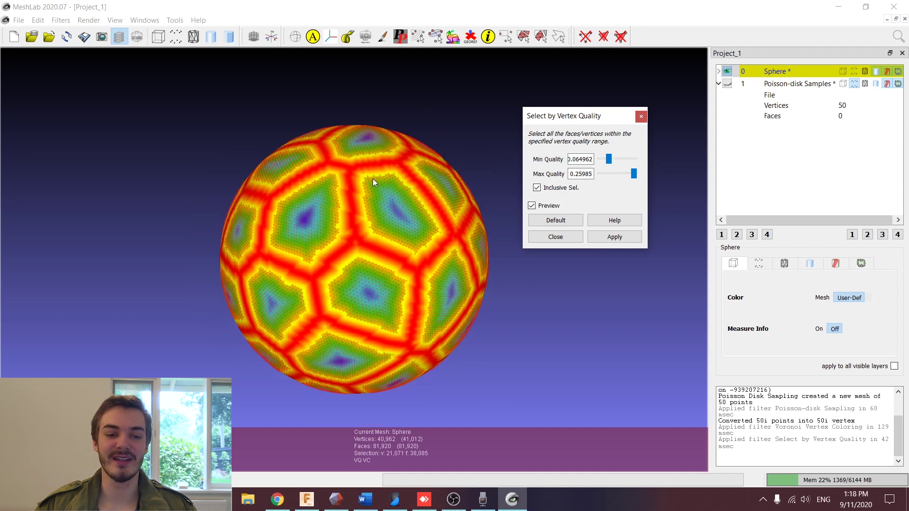
pyautogui.scroll(5, 373, 178)
pyautogui.moveTo(604, 158); pyautogui.dragTo(600, 159)
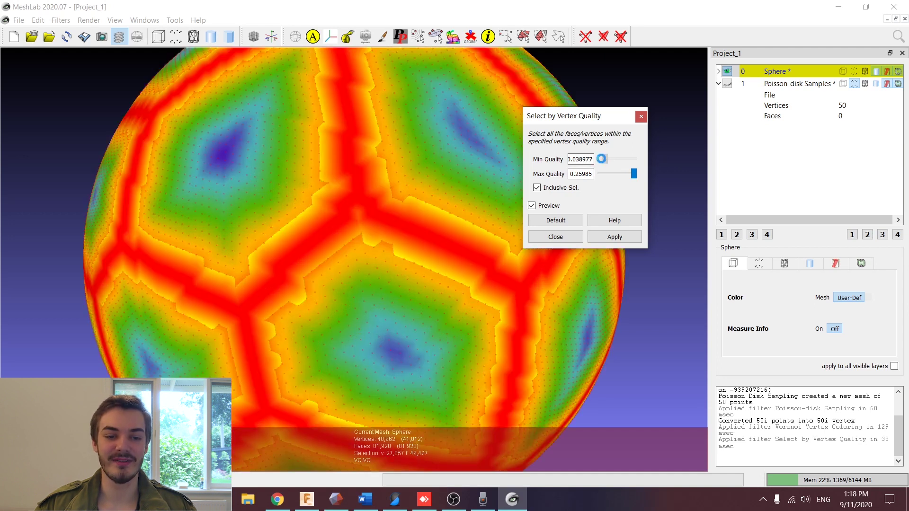
pyautogui.scroll(-5, 343, 188)
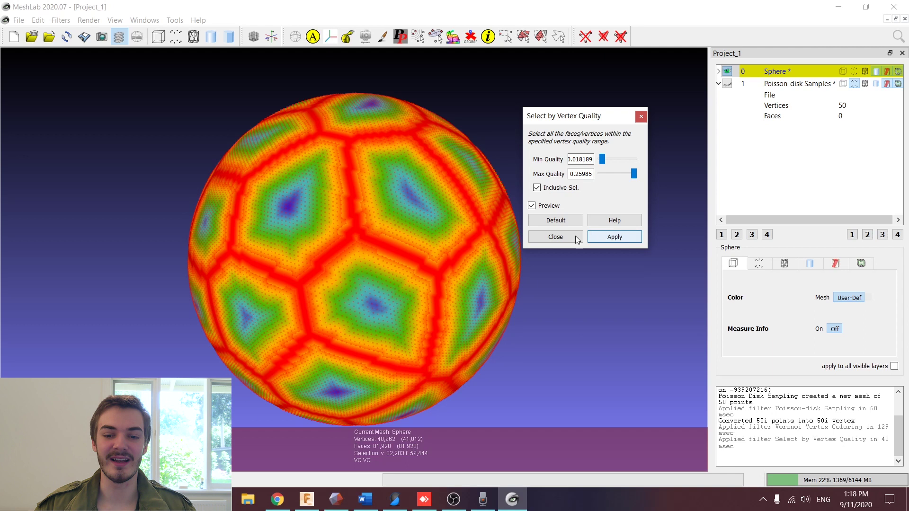
pyautogui.click(539, 237)
# Step: Delete the selected vertices of the Voronoi cell interiors from the Sphere mesh
pyautogui.moveTo(549, 170); pyautogui.dragTo(378, 193)
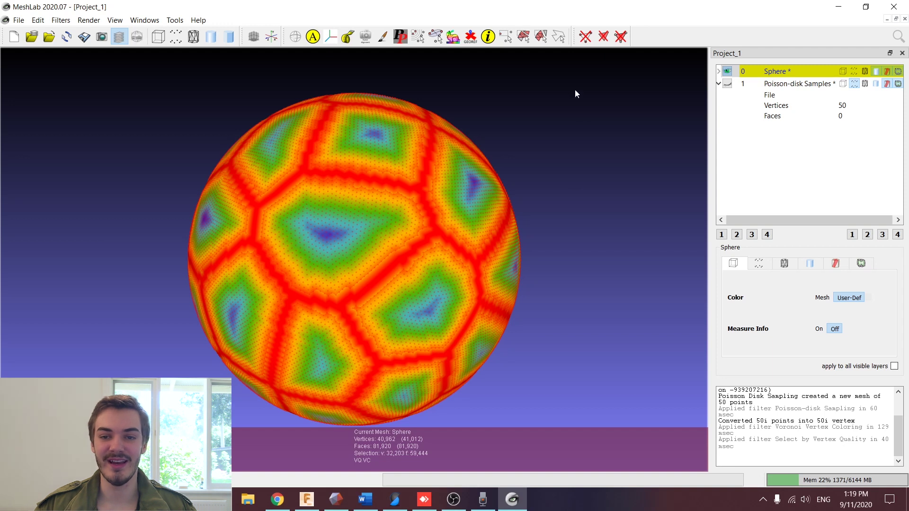
pyautogui.click(585, 38)
pyautogui.scroll(-3, 463, 159)
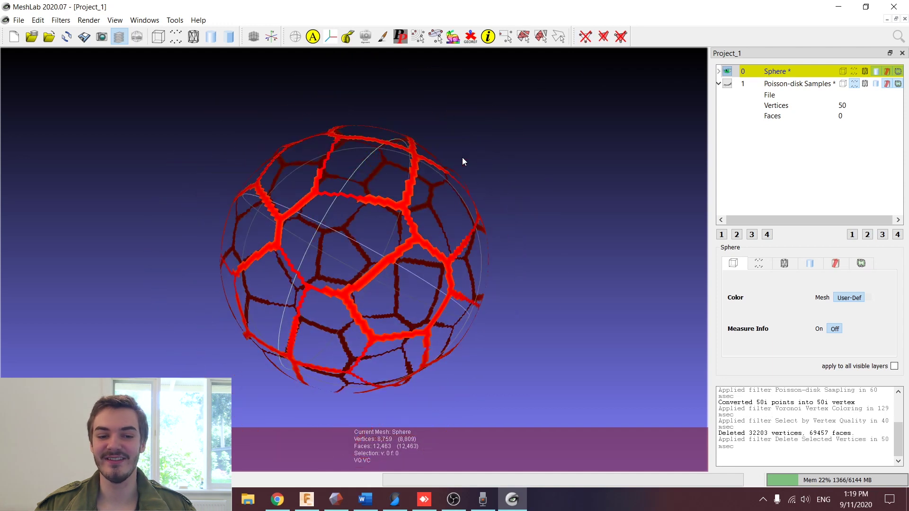
# Step: Examine the remaining Voronoi wireframe and its jagged edges from several angles and distances
pyautogui.moveTo(453, 124); pyautogui.dragTo(268, 192)
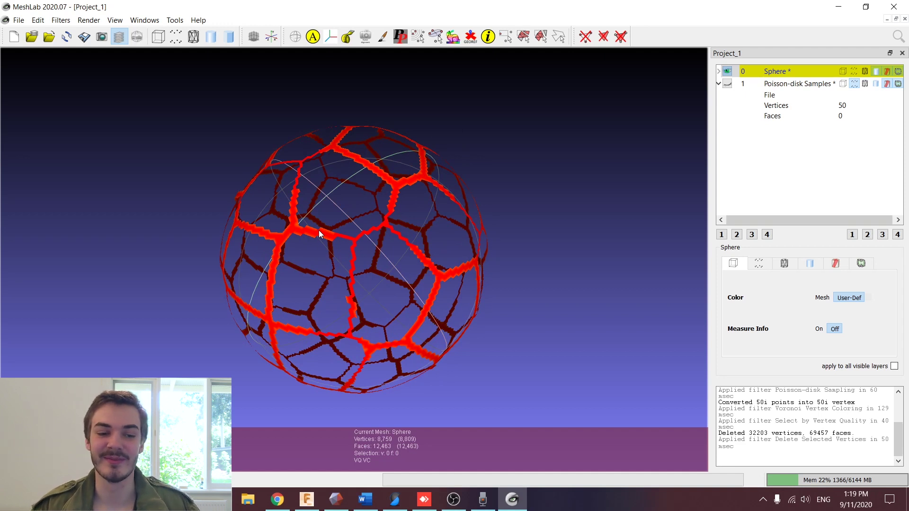
pyautogui.scroll(-2, 387, 210)
pyautogui.scroll(8, 384, 214)
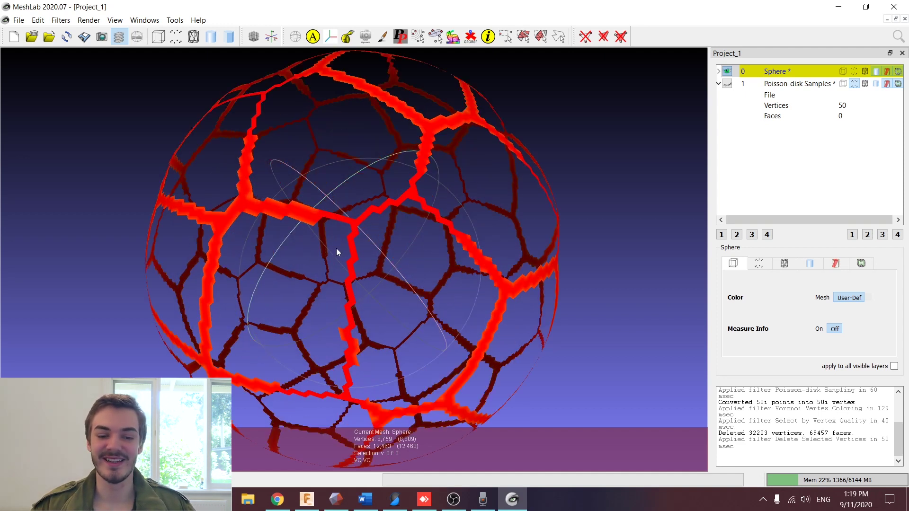
pyautogui.scroll(-4, 378, 211)
pyautogui.moveTo(351, 211); pyautogui.dragTo(388, 350)
pyautogui.scroll(5, 393, 243)
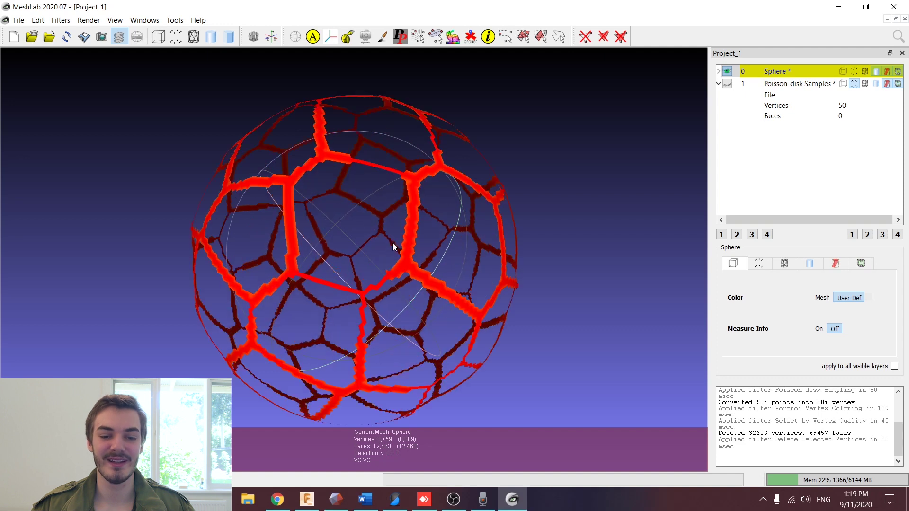
pyautogui.scroll(-4, 414, 265)
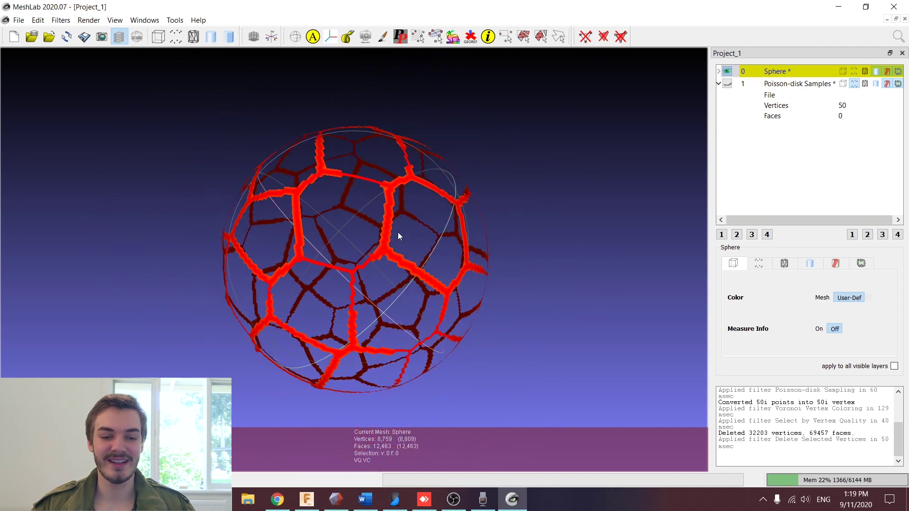
pyautogui.moveTo(397, 232); pyautogui.dragTo(371, 240)
# Step: Start Laplacian Smooth on the Voronoi wireframe and preview it with 3 smoothing steps
pyautogui.click(66, 21)
pyautogui.moveTo(92, 128)
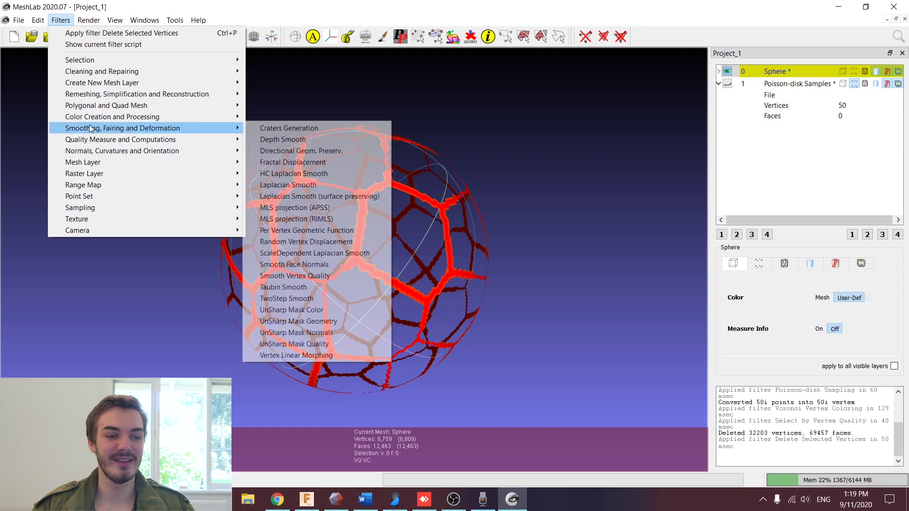
pyautogui.click(308, 185)
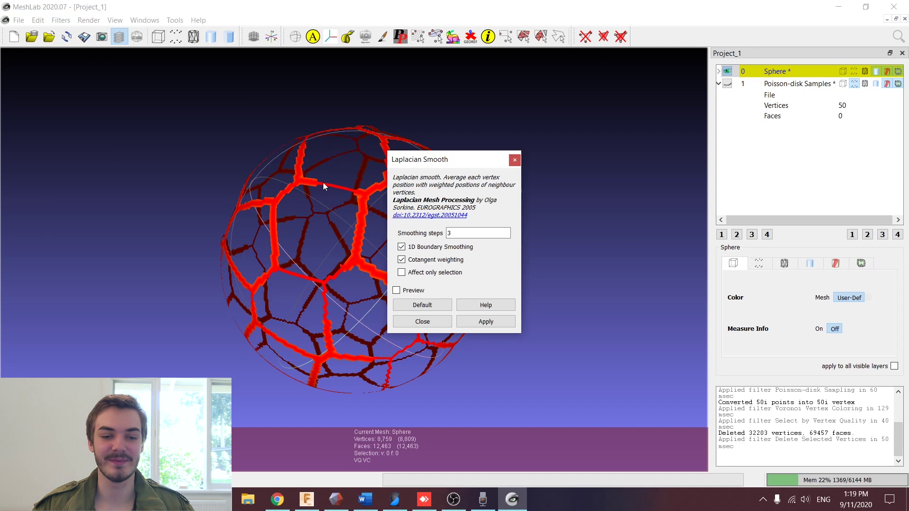
pyautogui.moveTo(433, 161); pyautogui.dragTo(93, 92)
pyautogui.click(56, 218)
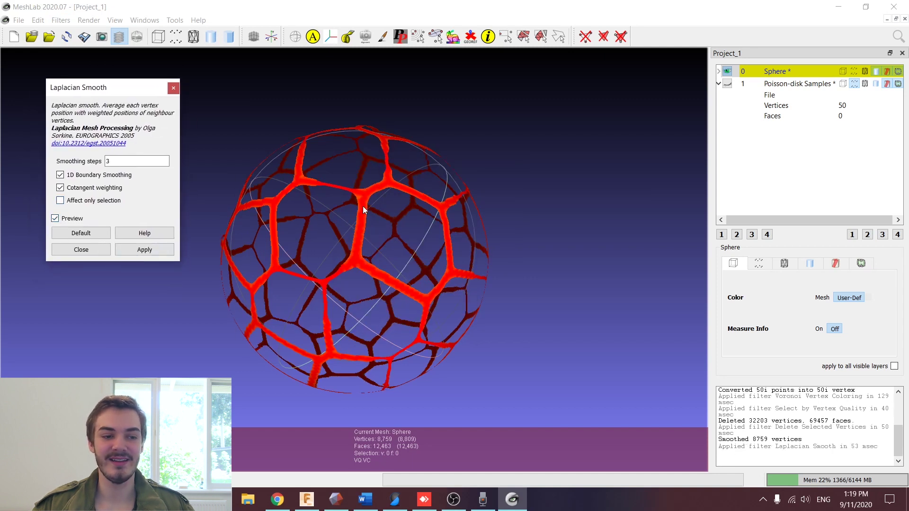
pyautogui.scroll(4, 363, 206)
# Step: Preview the Laplacian smoothing with 50 smoothing steps and inspect the rounded cells
pyautogui.click(126, 161)
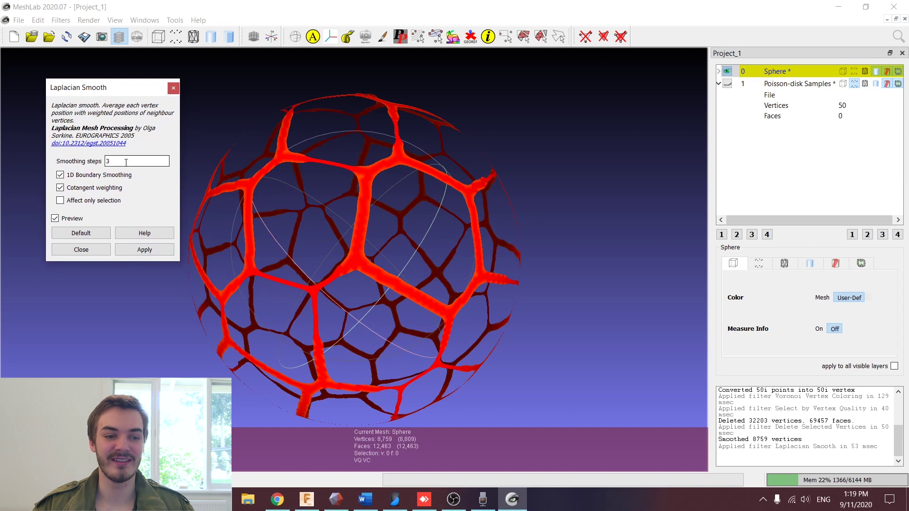
pyautogui.doubleClick(126, 162)
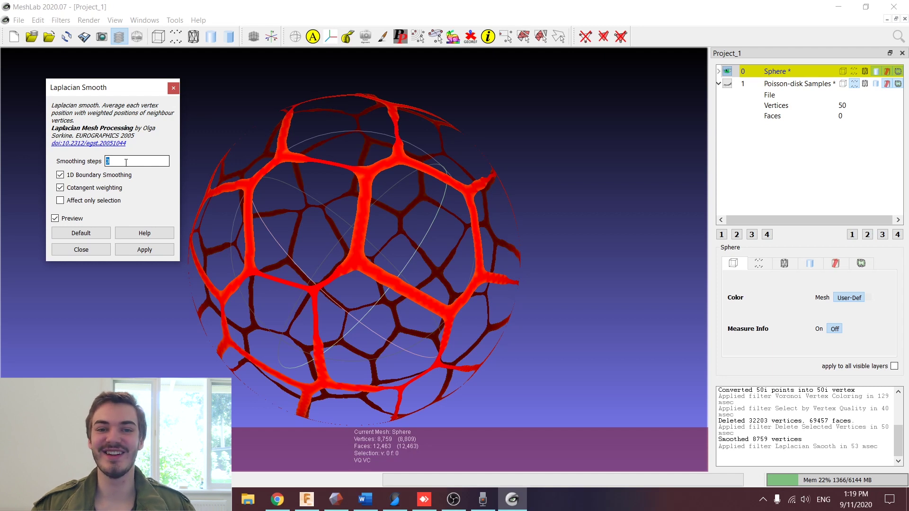
pyautogui.write('50')
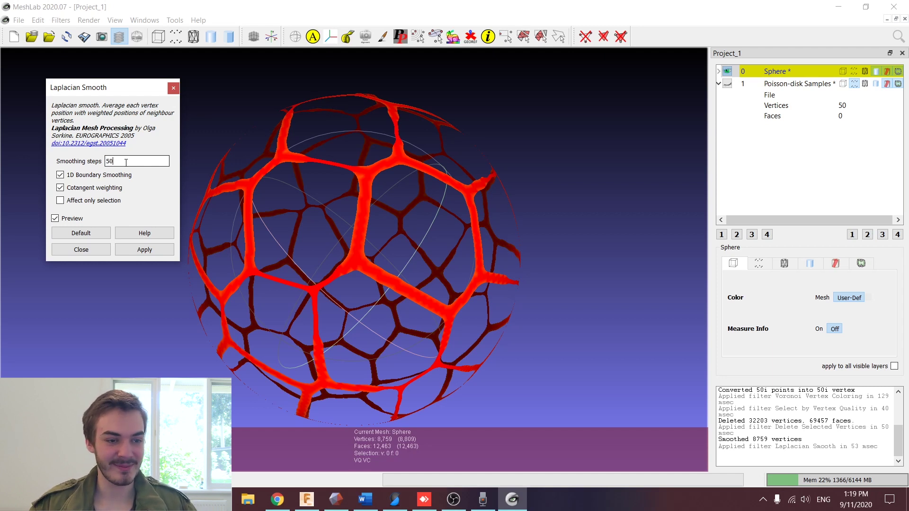
pyautogui.click(63, 220)
pyautogui.click(63, 221)
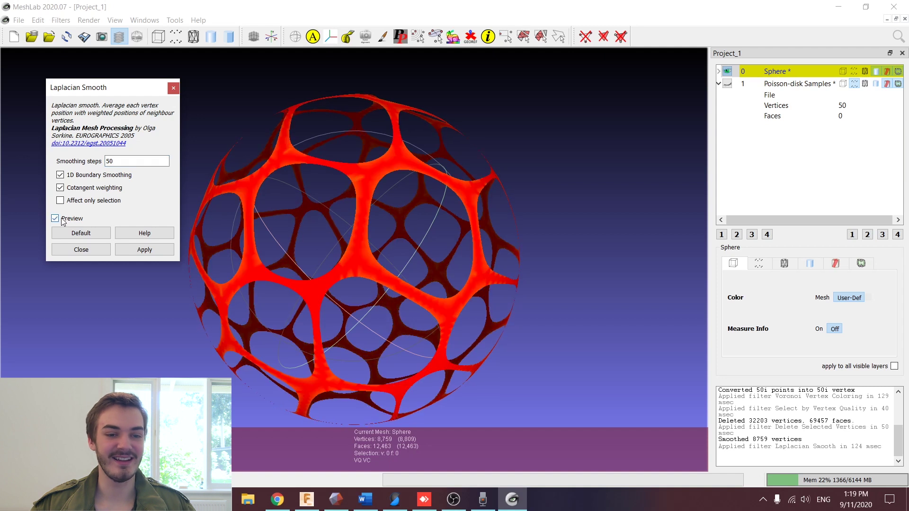
pyautogui.moveTo(248, 166); pyautogui.dragTo(397, 164)
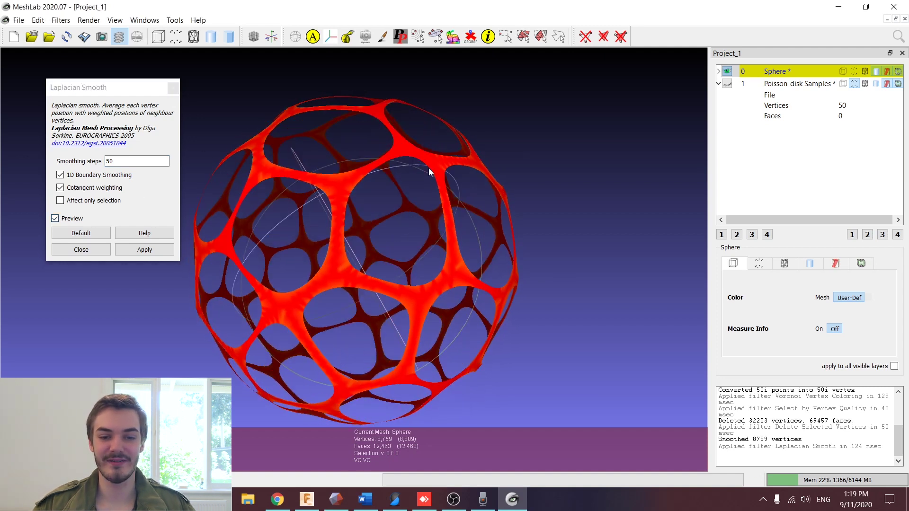
pyautogui.scroll(5, 351, 186)
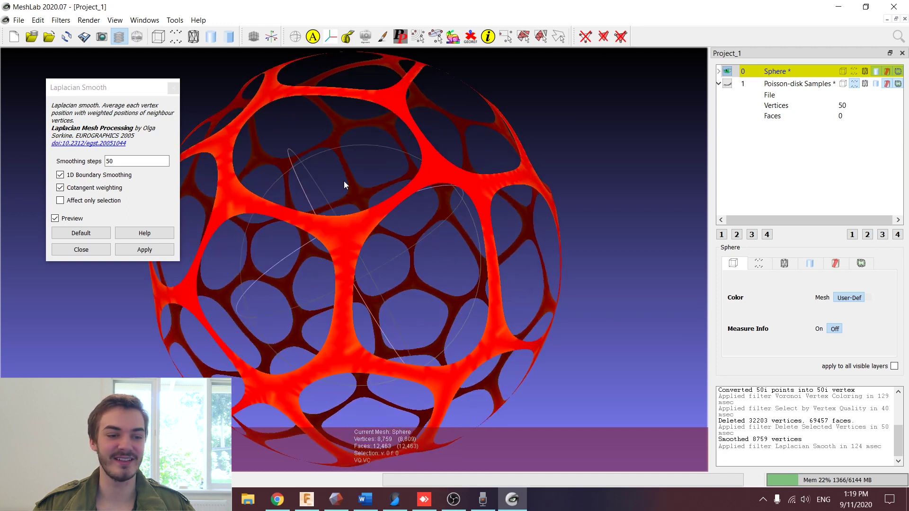
# Step: Try the Laplacian smoothing with 200 smoothing steps and inspect the thickened struts
pyautogui.doubleClick(141, 161)
pyautogui.write('200')
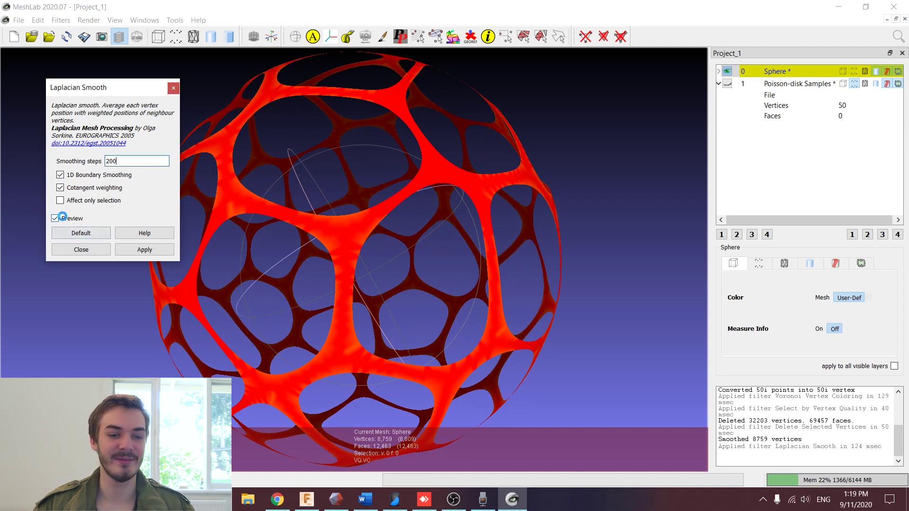
pyautogui.press('Return')
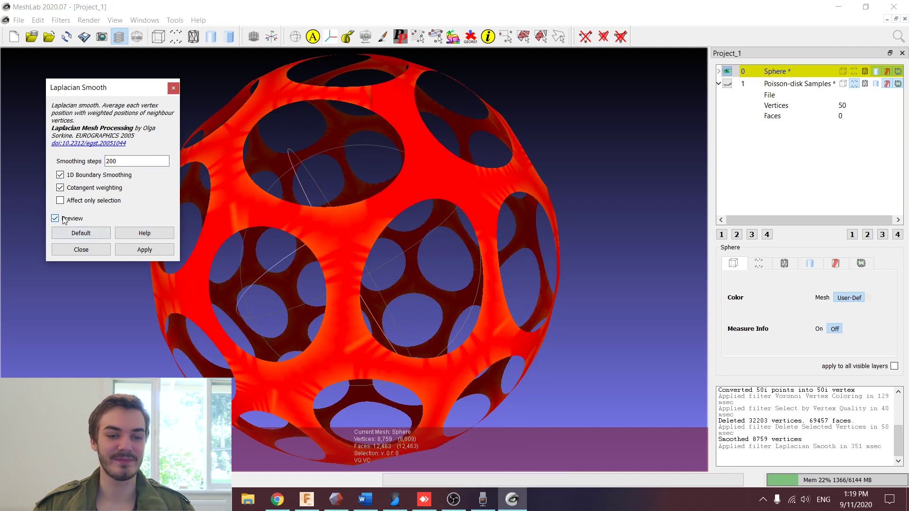
pyautogui.scroll(-5, 481, 166)
pyautogui.moveTo(435, 203); pyautogui.dragTo(466, 130)
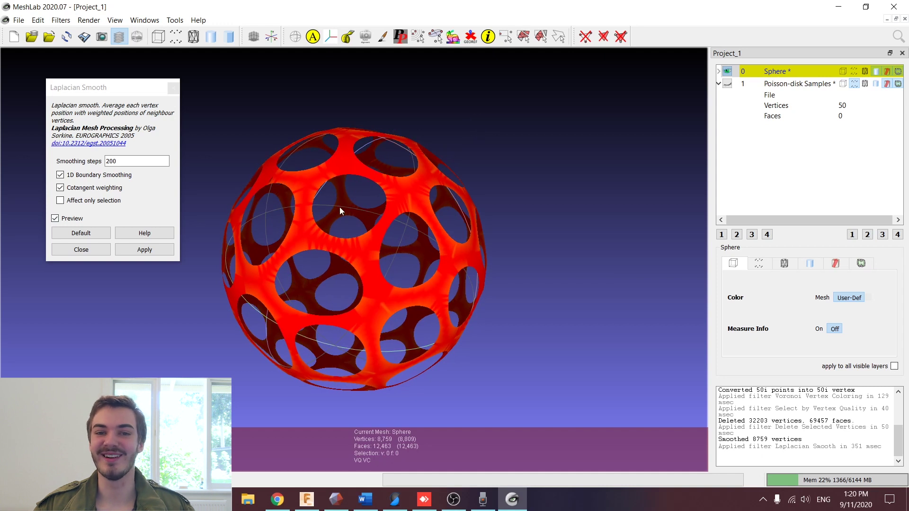
pyautogui.scroll(4, 360, 185)
pyautogui.scroll(-4, 358, 235)
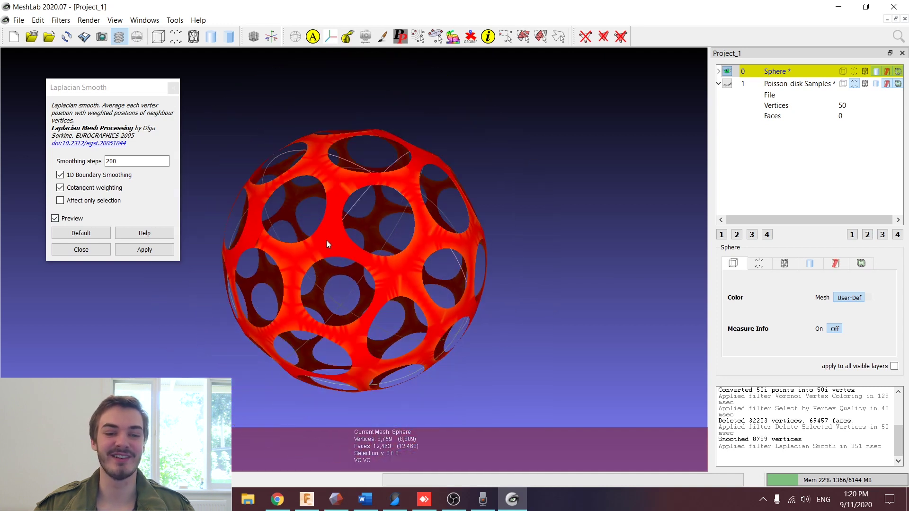
# Step: Set the Laplacian smoothing to 50 smoothing steps and turn its preview off
pyautogui.doubleClick(150, 161)
pyautogui.write('50')
pyautogui.click(55, 219)
pyautogui.click(54, 218)
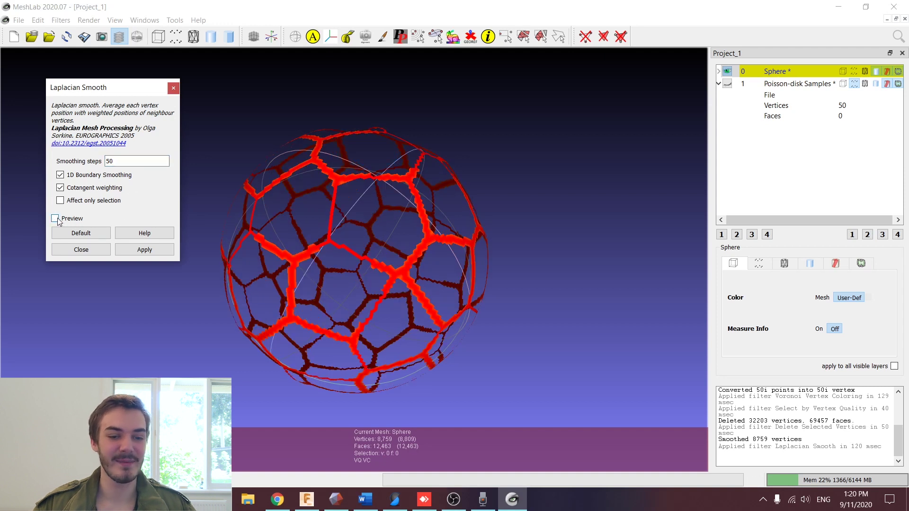
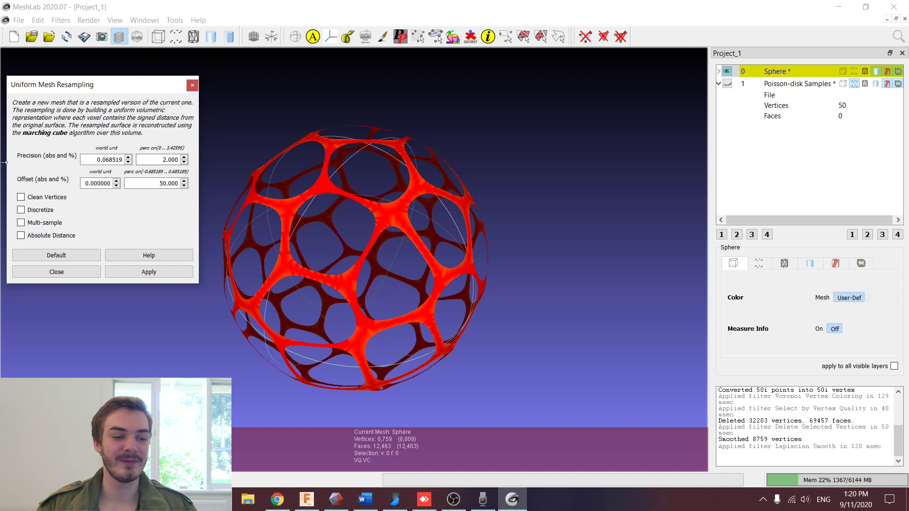
# Step: Enable Clean Vertices, Multi-sample and Absolute Distance for the uniform mesh resampling and show the parameter explanations
pyautogui.click(21, 198)
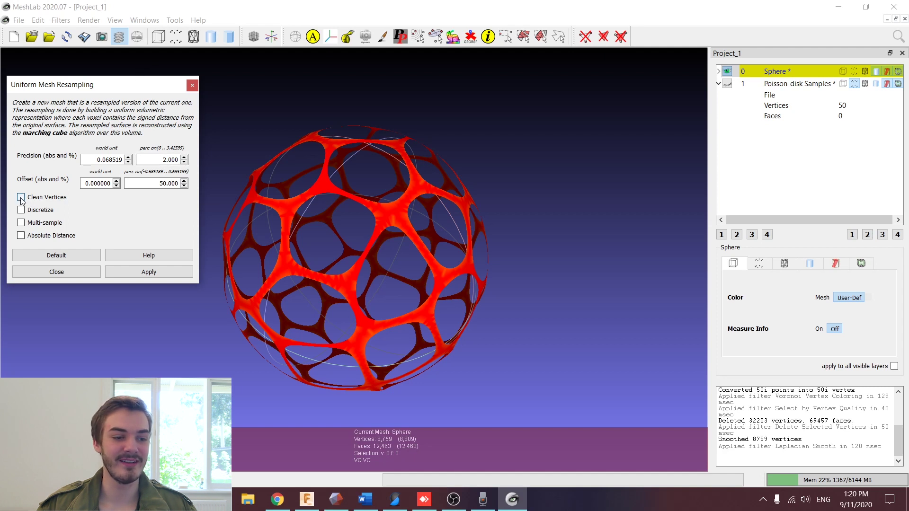
pyautogui.click(21, 223)
pyautogui.click(21, 235)
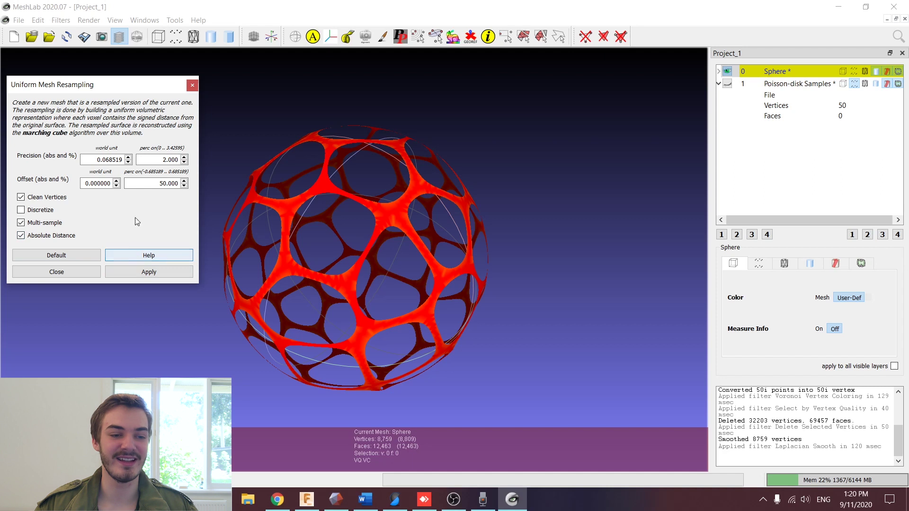
pyautogui.click(148, 255)
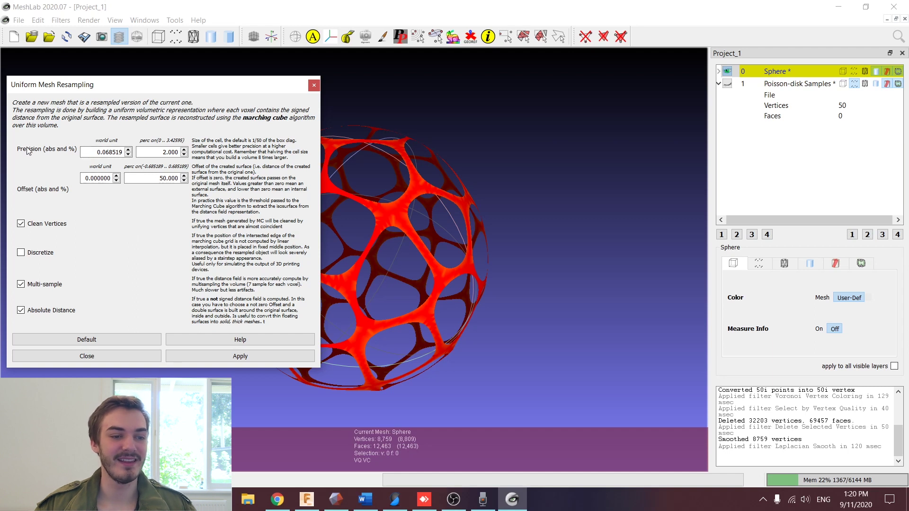
# Step: Resample the wireframe into a thickened mesh with a precision of 0.2% and an offset of 53%, then close the filter
pyautogui.doubleClick(158, 152)
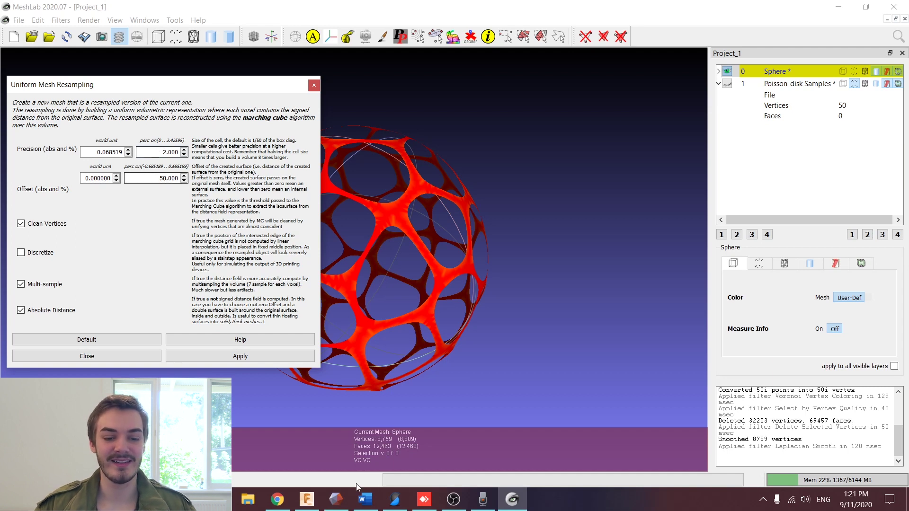
pyautogui.doubleClick(157, 149)
pyautogui.write('0.2')
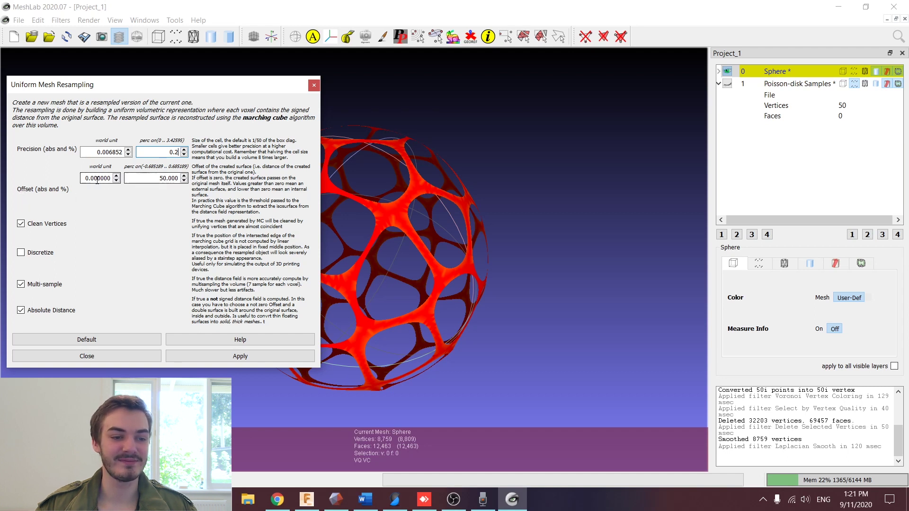
pyautogui.click(147, 178)
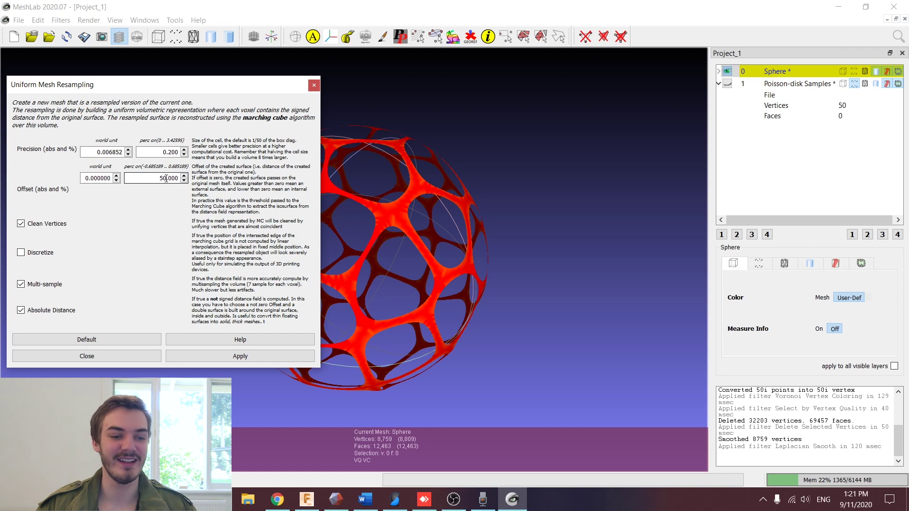
pyautogui.scroll(3, 166, 178)
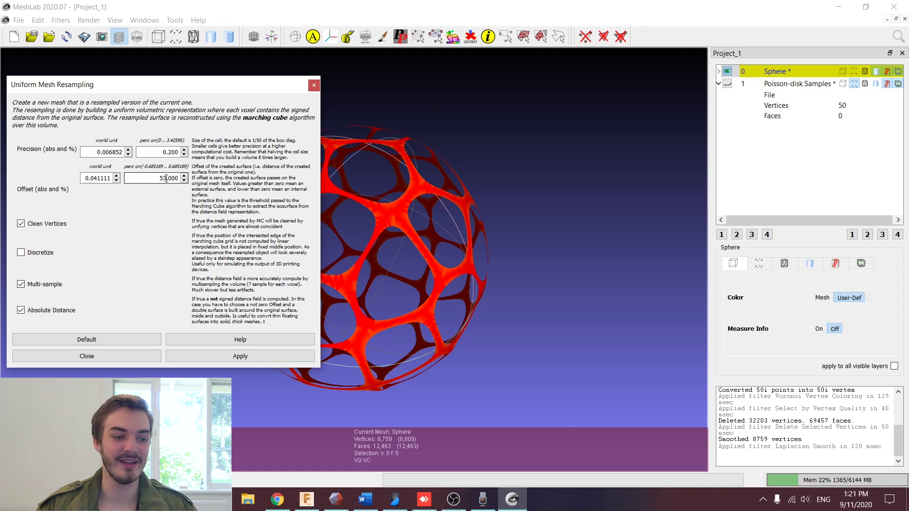
pyautogui.click(220, 351)
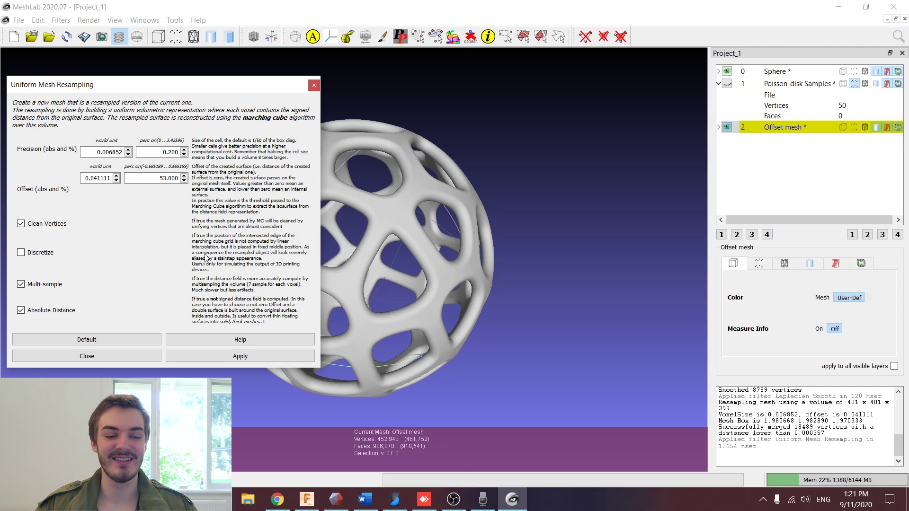
pyautogui.click(72, 355)
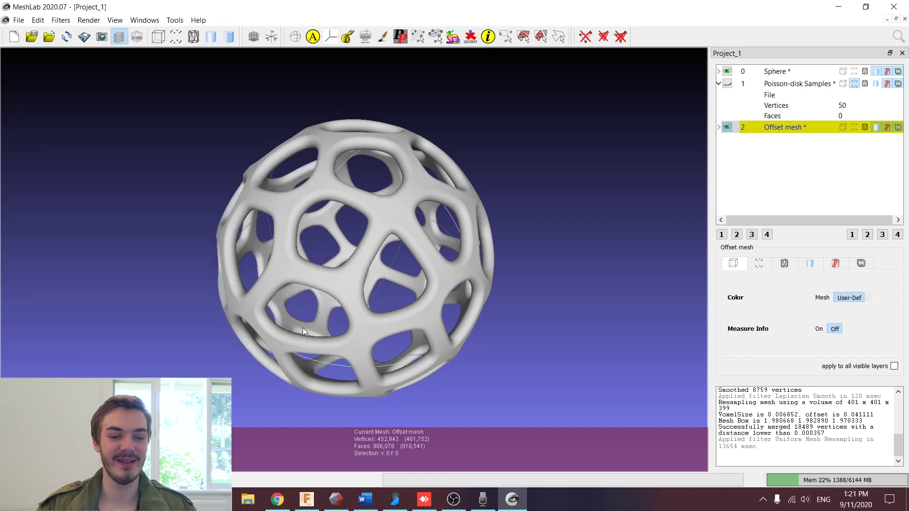
# Step: Inspect the thickened offset mesh from several sides and compare it with the thin wireframe by toggling its visibility
pyautogui.moveTo(375, 184); pyautogui.dragTo(490, 285)
pyautogui.scroll(5, 407, 246)
pyautogui.moveTo(408, 250); pyautogui.dragTo(518, 273)
pyautogui.click(727, 127)
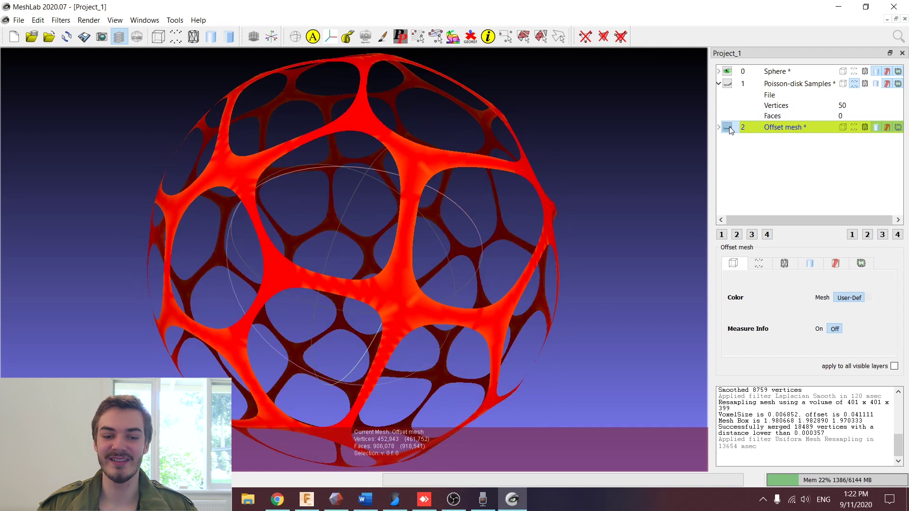
pyautogui.click(726, 127)
pyautogui.click(727, 127)
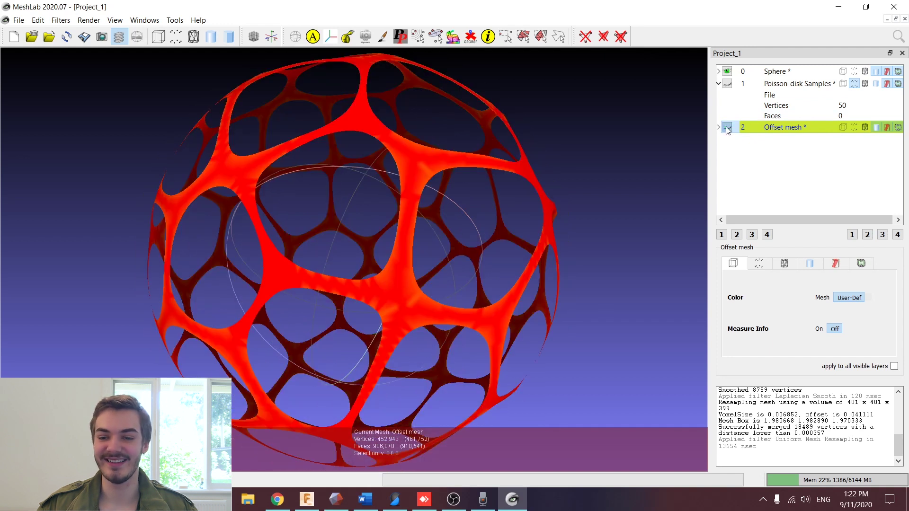
pyautogui.click(727, 127)
pyautogui.moveTo(511, 222); pyautogui.dragTo(317, 194)
pyautogui.scroll(-6, 331, 198)
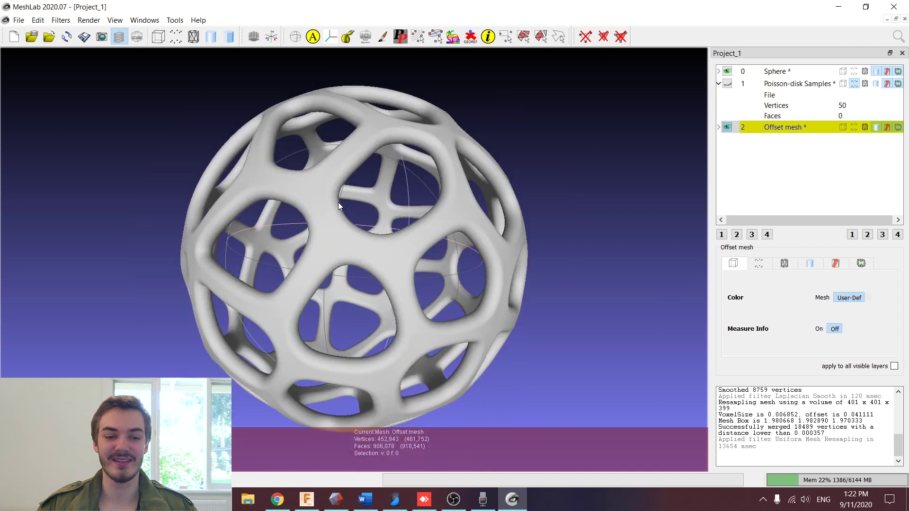
pyautogui.moveTo(359, 268); pyautogui.dragTo(358, 158)
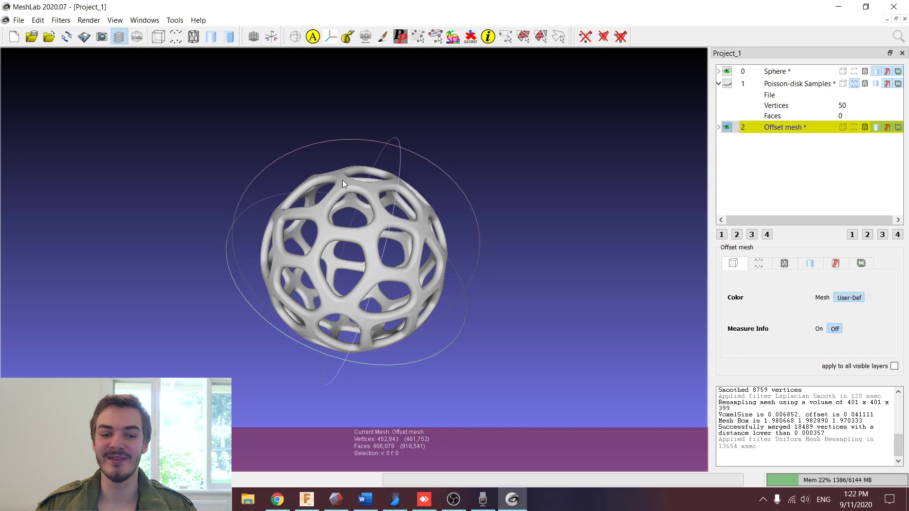
pyautogui.scroll(3, 355, 176)
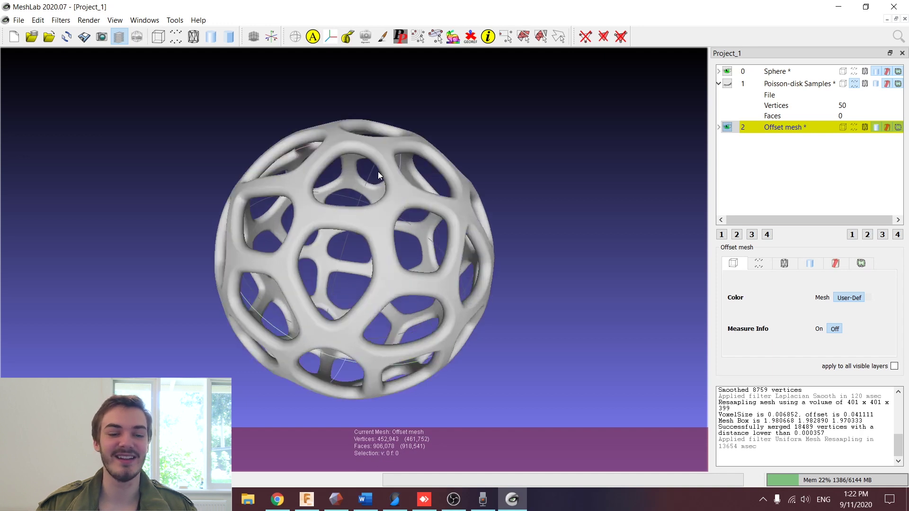
pyautogui.moveTo(422, 196); pyautogui.dragTo(379, 219)
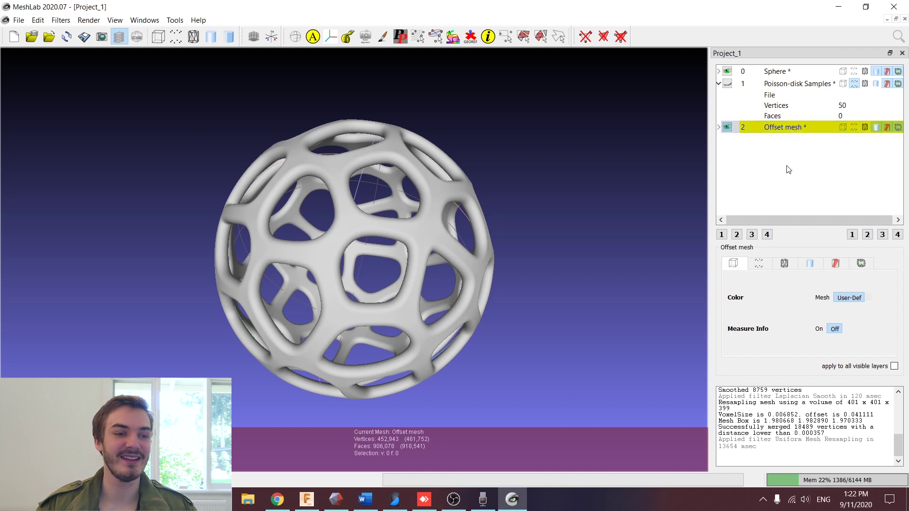
# Step: Preview a Laplacian Smooth on the offset mesh with 3 smoothing steps and cotangent weighting turned off
pyautogui.click(60, 20)
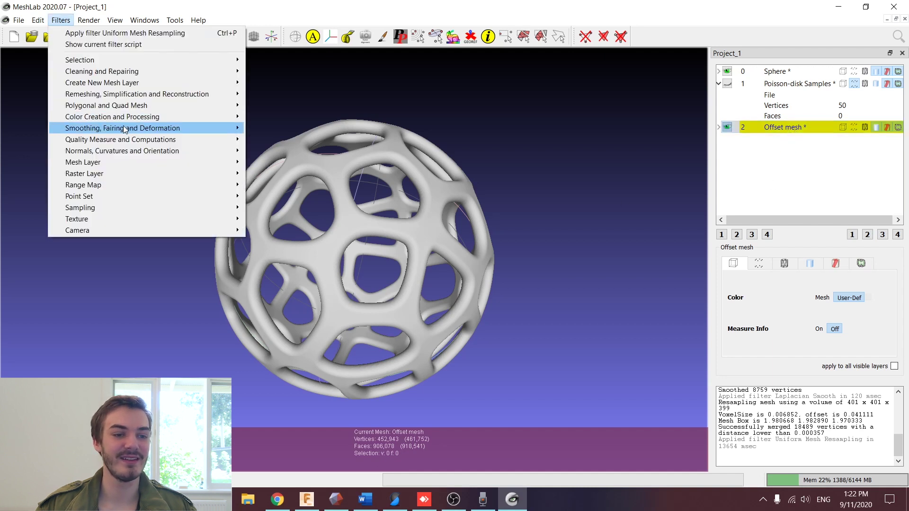
pyautogui.moveTo(124, 128)
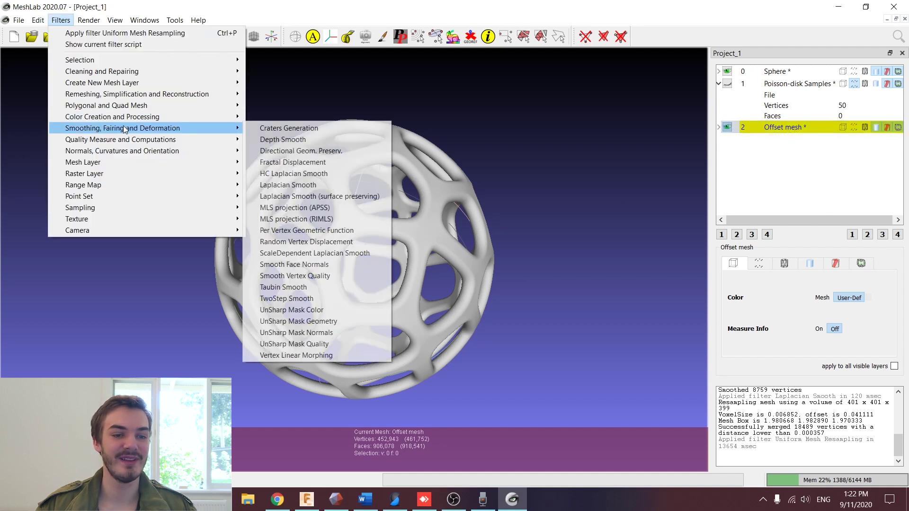
pyautogui.click(321, 186)
pyautogui.moveTo(429, 164); pyautogui.dragTo(74, 91)
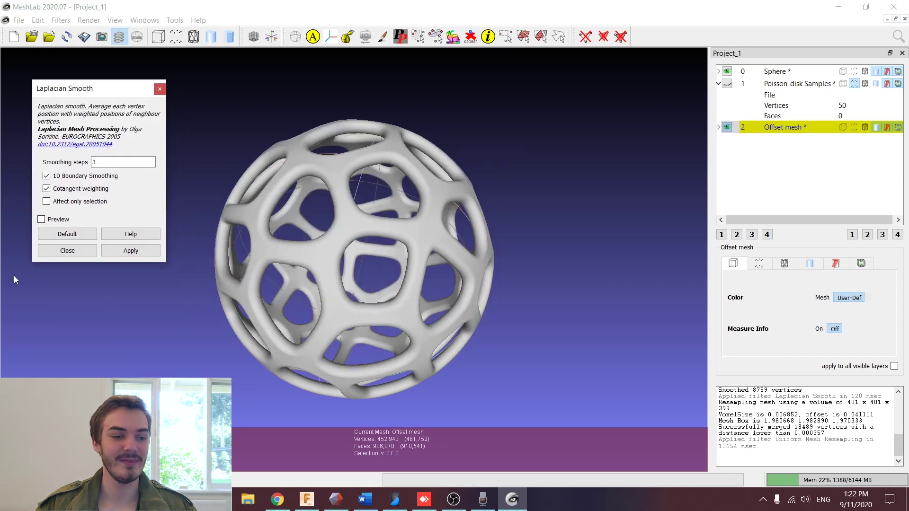
pyautogui.click(41, 219)
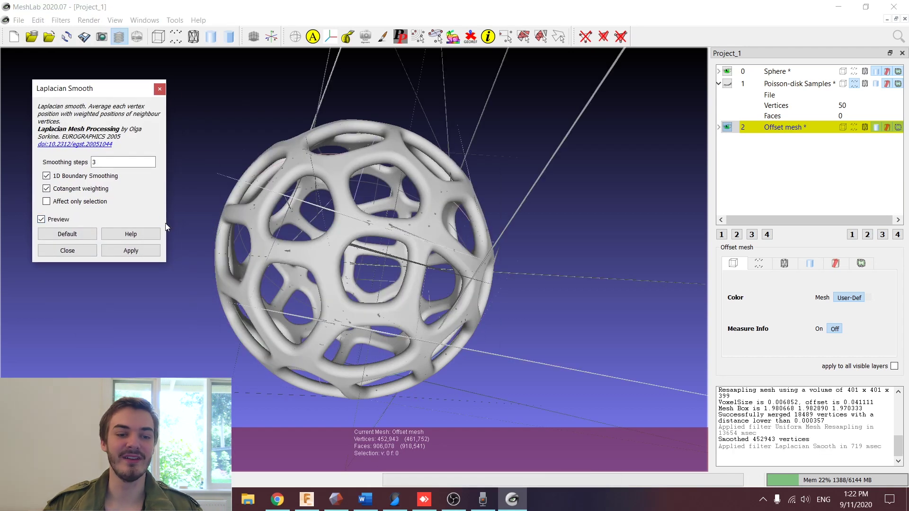
pyautogui.moveTo(390, 143); pyautogui.dragTo(488, 166)
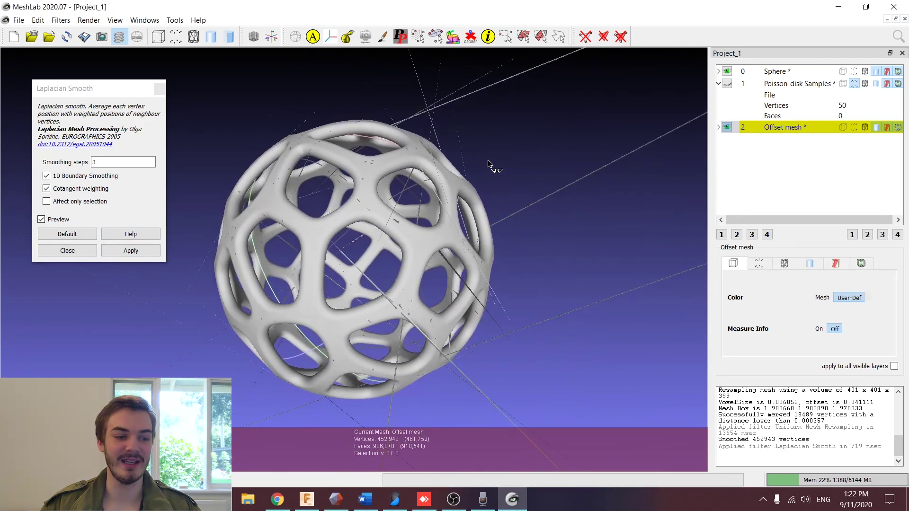
pyautogui.click(47, 188)
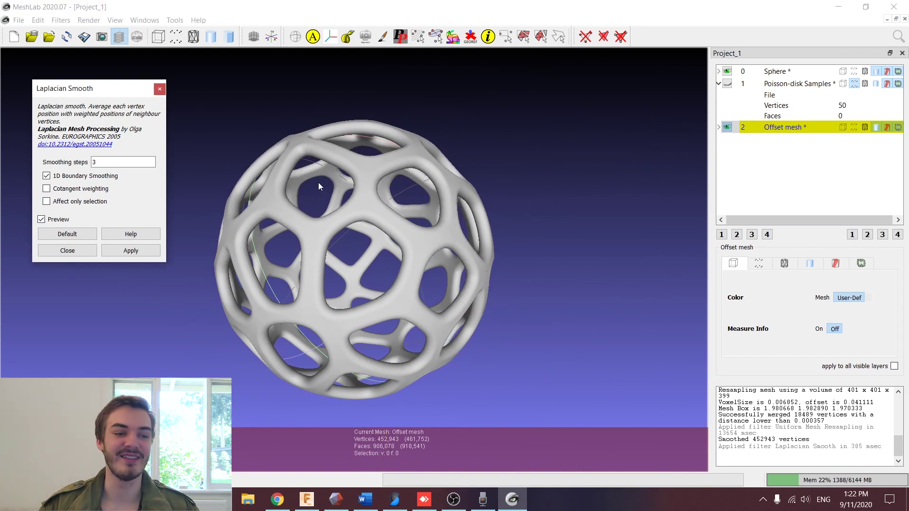
pyautogui.moveTo(350, 167); pyautogui.dragTo(379, 222)
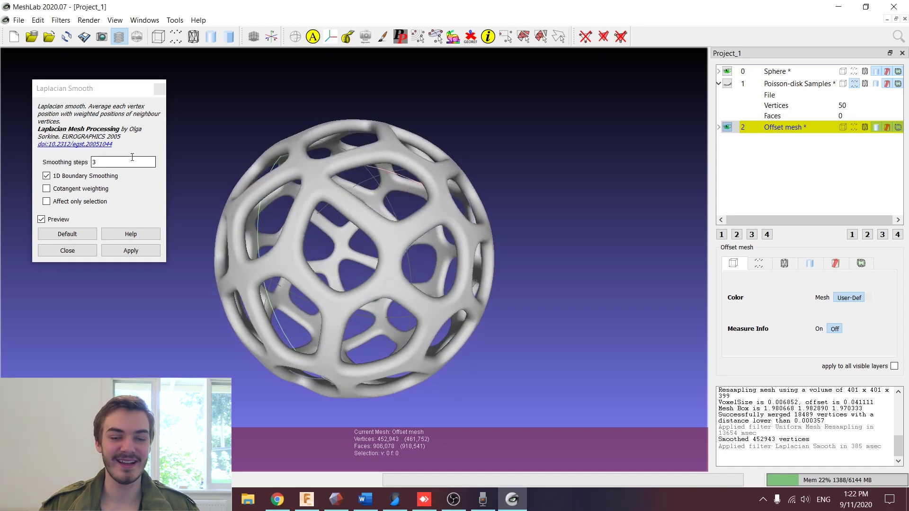
# Step: Try the offset mesh smoothing with 50 smoothing steps and inspect the struts
pyautogui.click(128, 161)
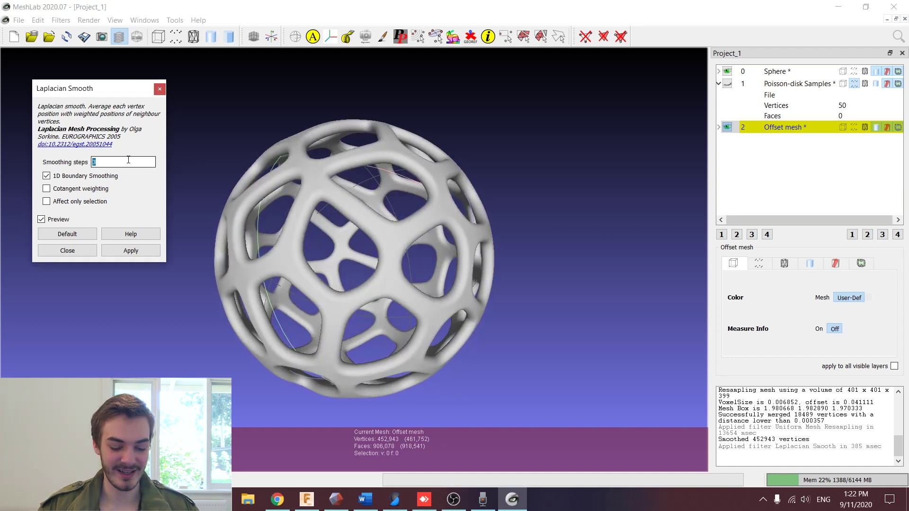
pyautogui.write('50')
pyautogui.press('Tab')
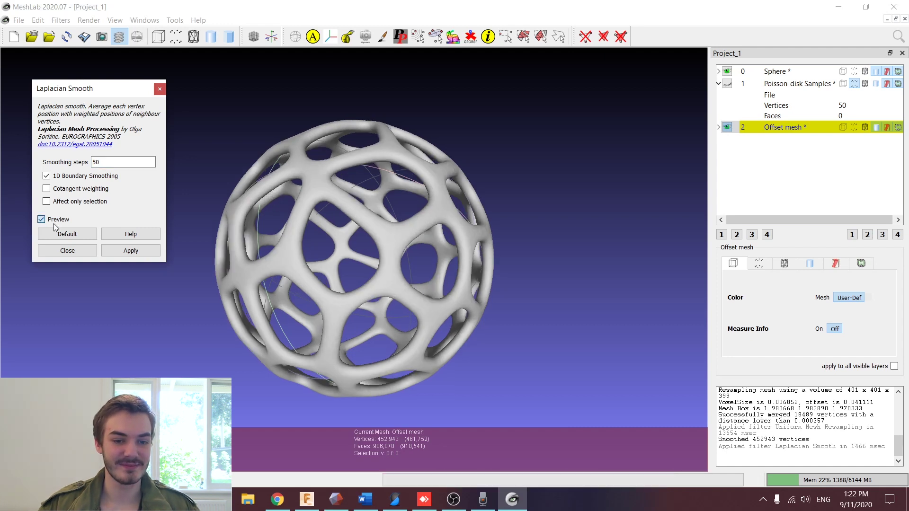
pyautogui.moveTo(347, 206); pyautogui.dragTo(322, 177)
pyautogui.scroll(2, 315, 151)
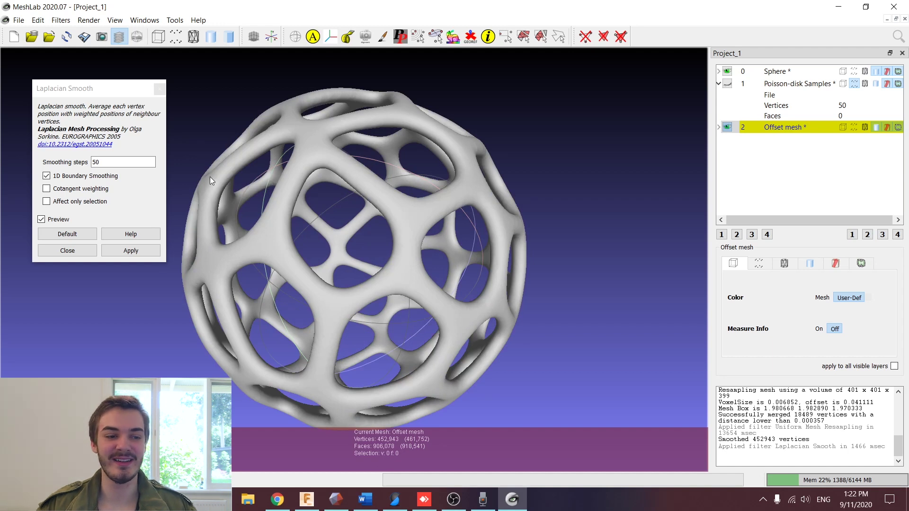
# Step: Set the offset mesh smoothing to 100 smoothing steps and inspect the previewed struts
pyautogui.click(138, 164)
pyautogui.write('100')
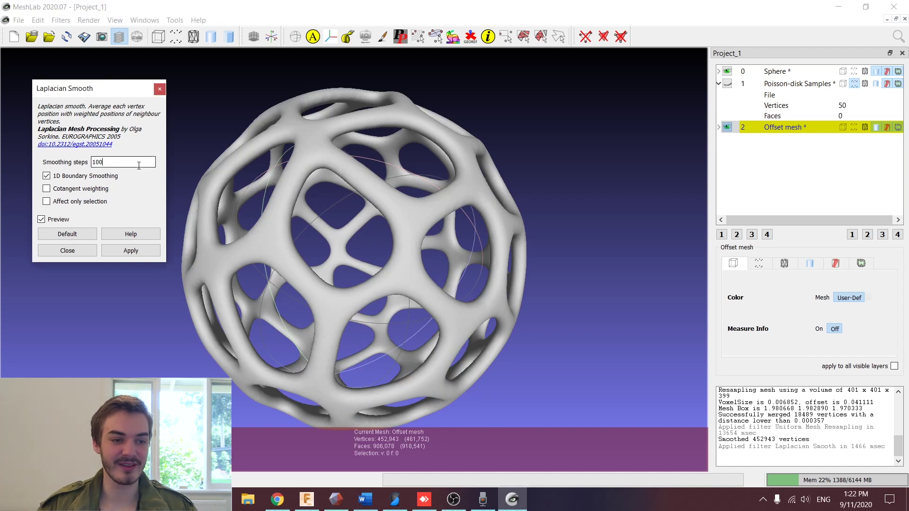
pyautogui.moveTo(326, 234); pyautogui.dragTo(356, 232)
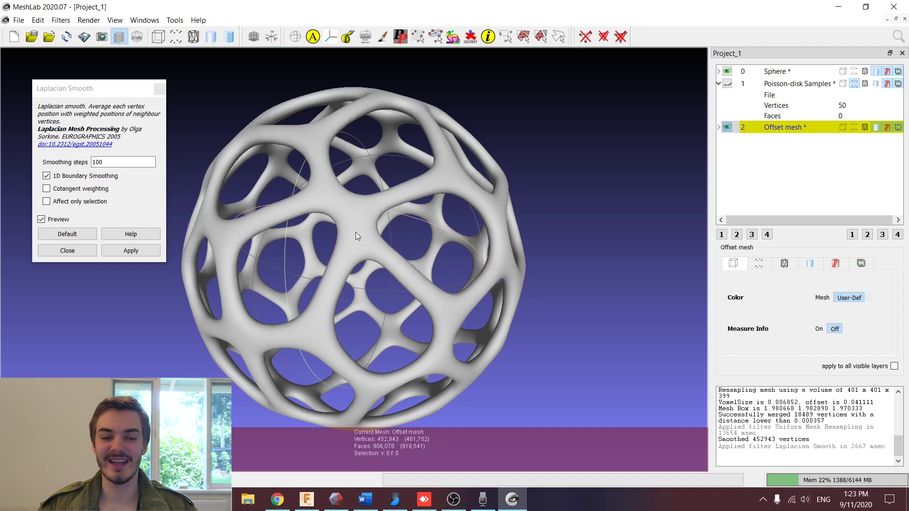
pyautogui.moveTo(444, 181); pyautogui.dragTo(182, 243)
# Step: Compare the offset mesh with and without the smoothing preview and examine the smoothed sphere from several sides
pyautogui.click(42, 219)
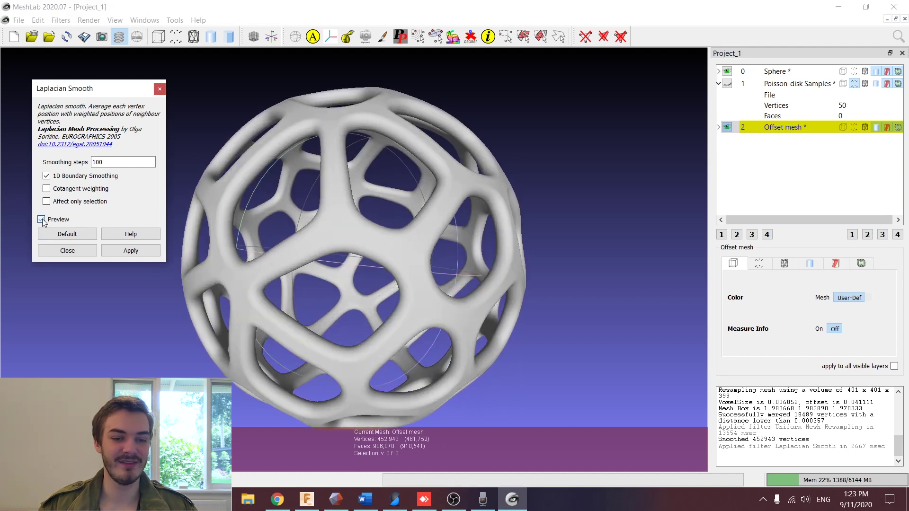
pyautogui.click(41, 219)
pyautogui.click(42, 219)
pyautogui.click(42, 219)
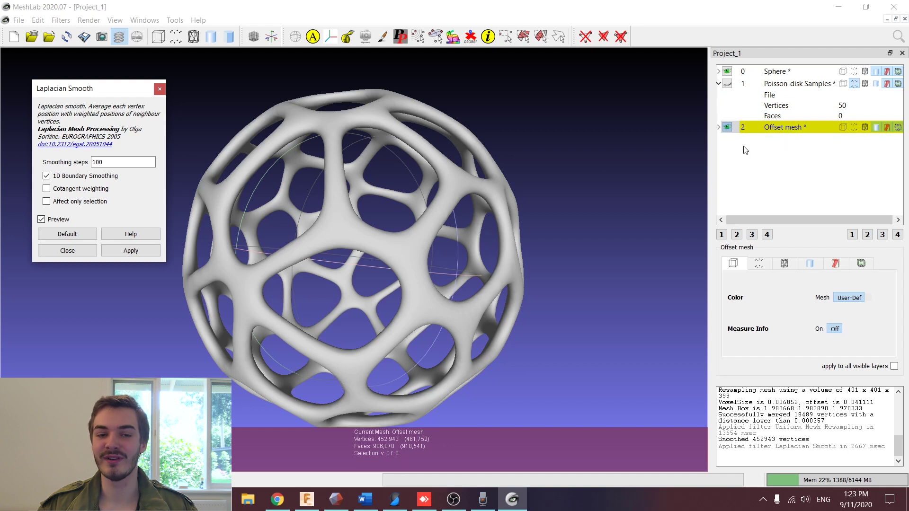
pyautogui.moveTo(368, 225); pyautogui.dragTo(460, 181)
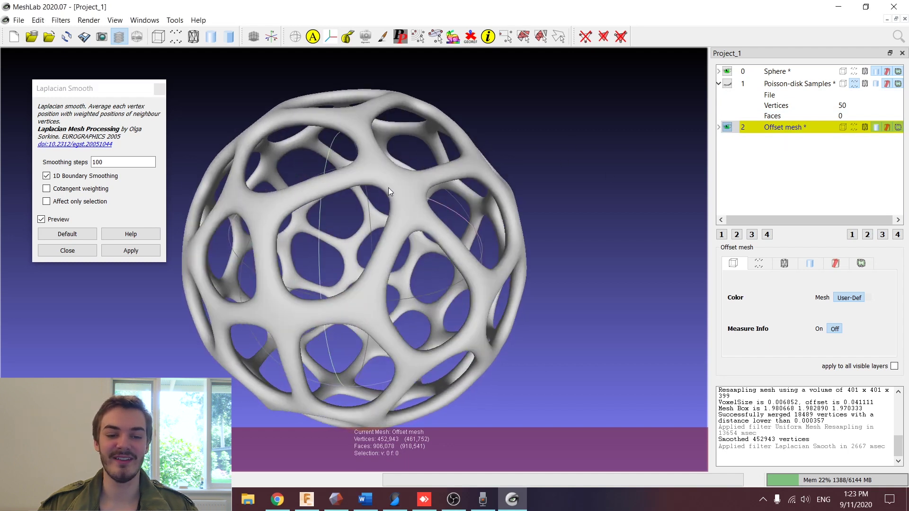
pyautogui.moveTo(246, 265); pyautogui.dragTo(340, 201)
pyautogui.scroll(3, 319, 189)
pyautogui.scroll(-5, 317, 189)
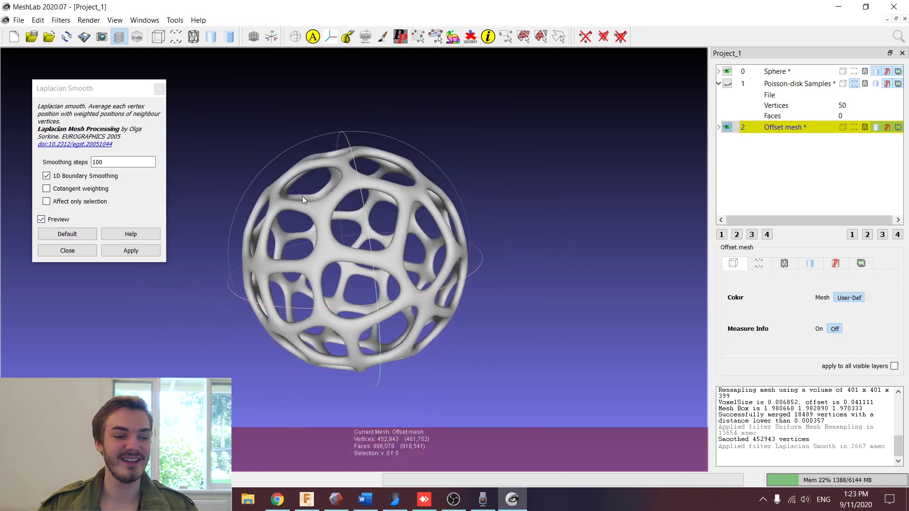
# Step: Apply the Laplacian smoothing to the offset mesh, close the filter and look over the finished Voronoi sphere
pyautogui.click(146, 254)
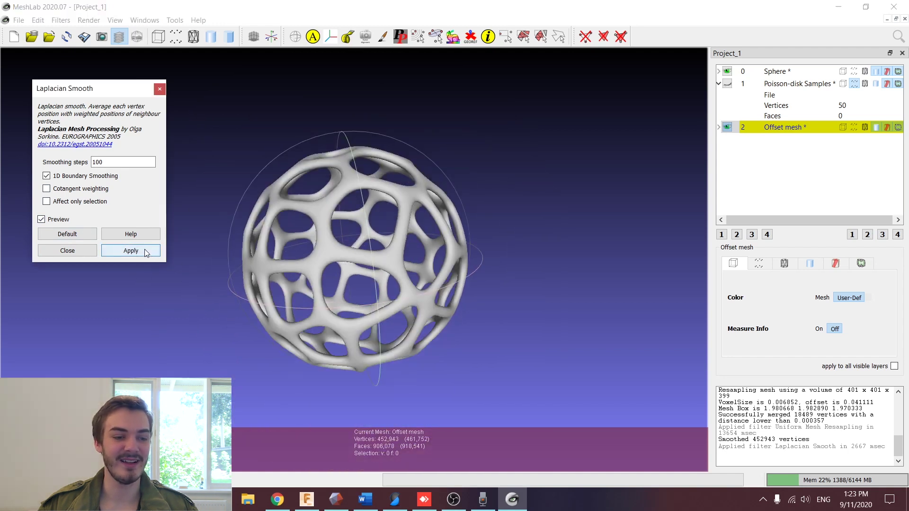
pyautogui.click(67, 251)
pyautogui.moveTo(342, 157); pyautogui.dragTo(490, 288)
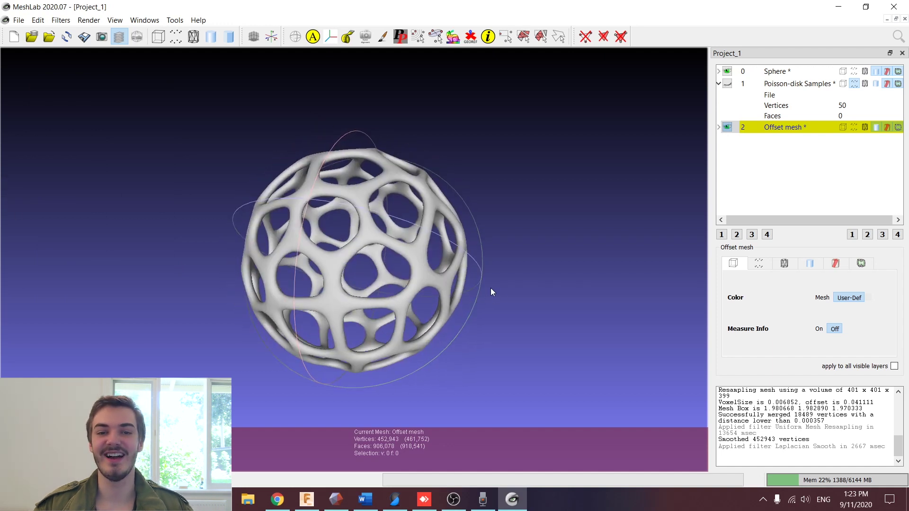
pyautogui.moveTo(423, 274); pyautogui.dragTo(336, 169)
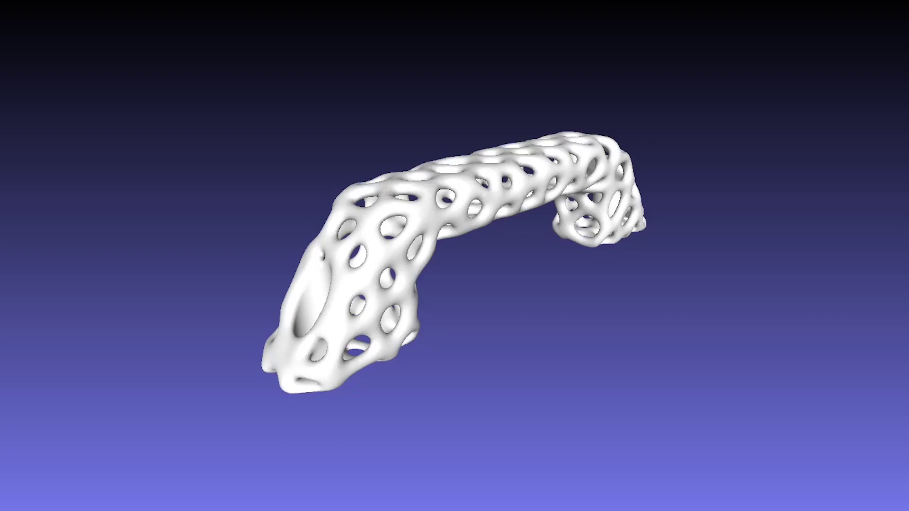
pyautogui.moveTo(742, 118); pyautogui.dragTo(724, 174)
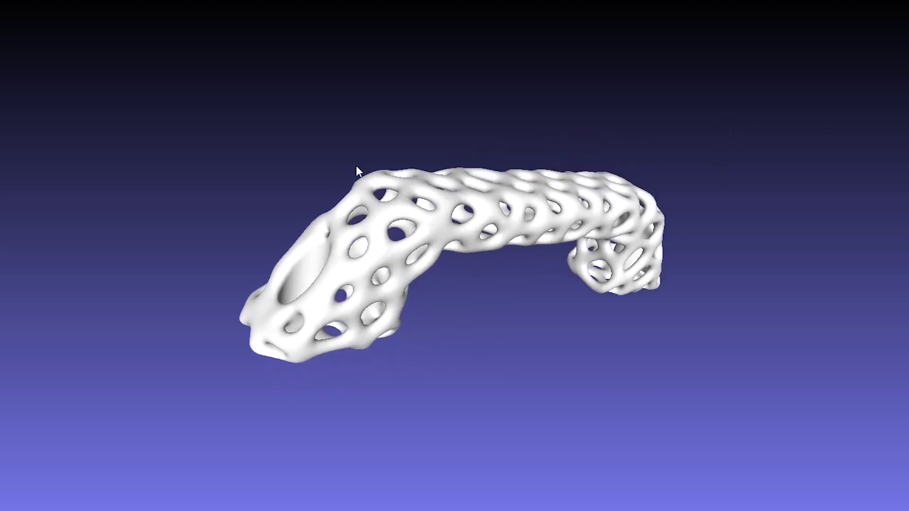